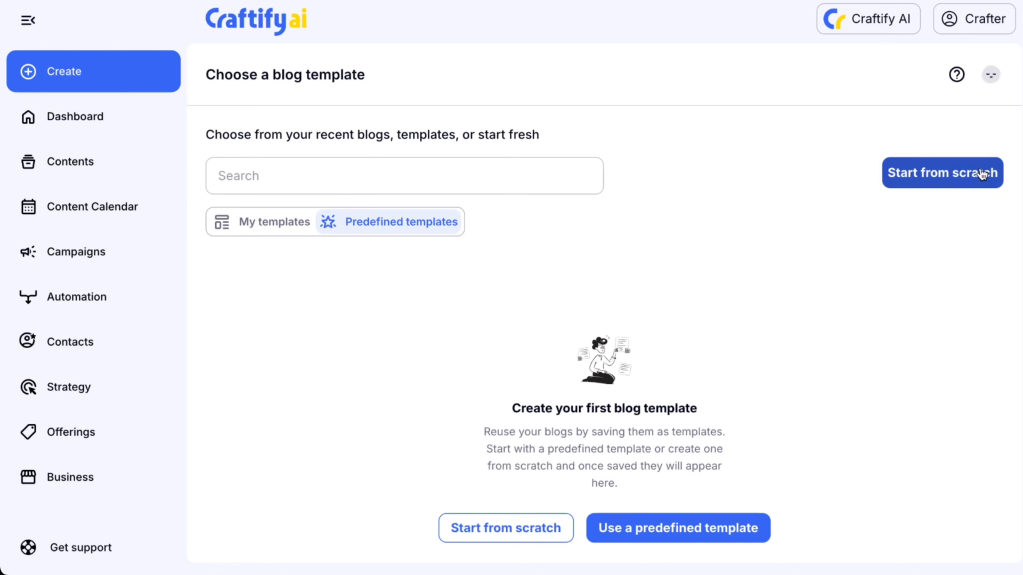
Start a new blog from scratch and look through the reference context options, keeping Business Profile.
{"action": "left_click", "coordinate": [981, 171]}
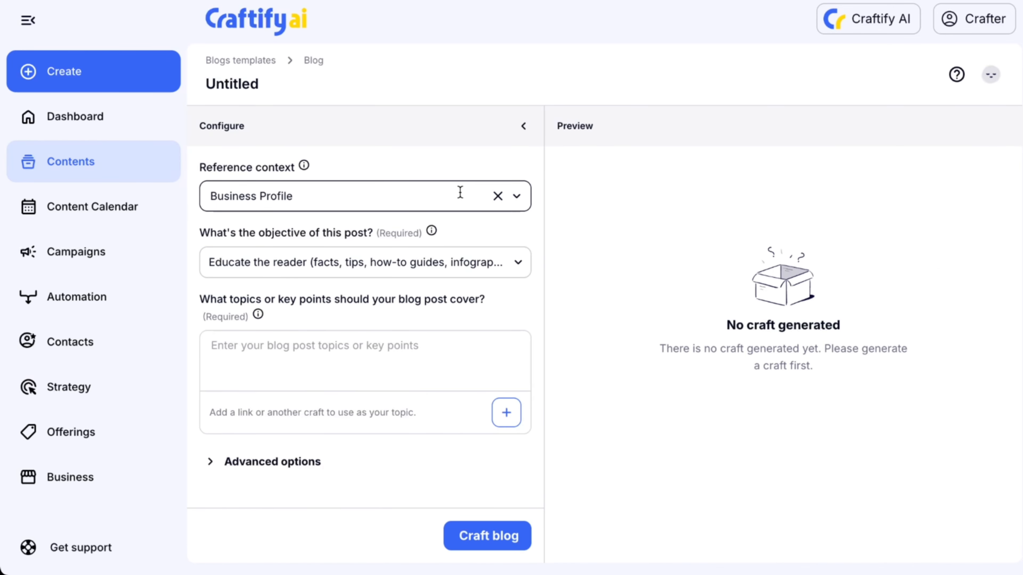
{"action": "left_click", "coordinate": [516, 197]}
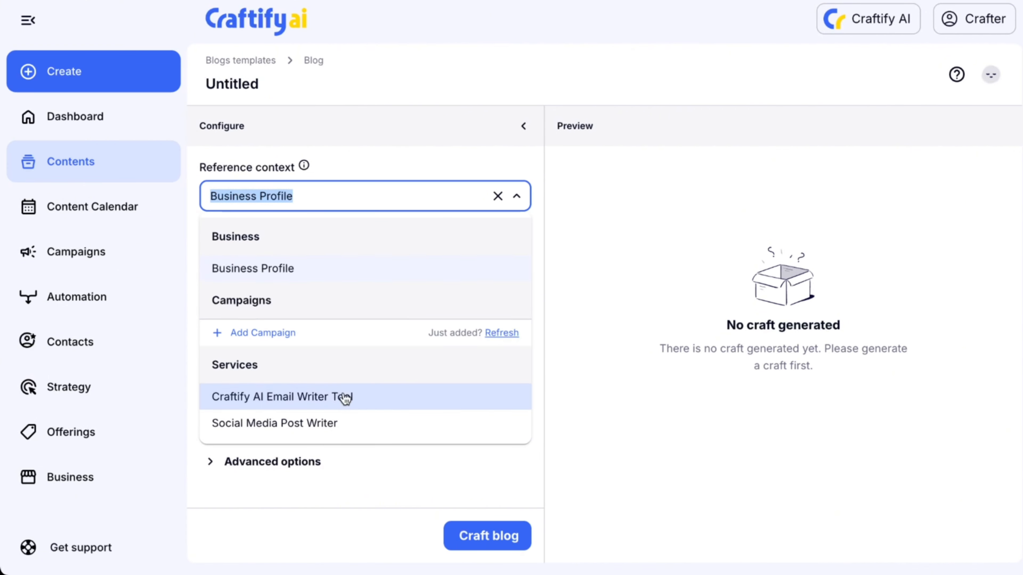
{"action": "scroll", "coordinate": [343, 398], "scroll_direction": "down", "scroll_amount": 6}
{"action": "scroll", "coordinate": [346, 399], "scroll_direction": "down", "scroll_amount": 5}
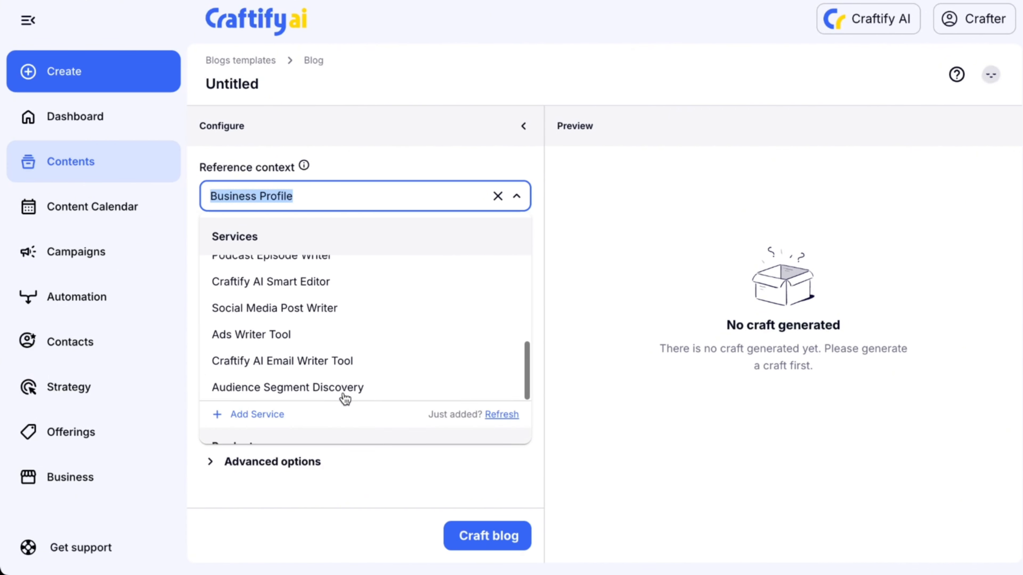
{"action": "left_click", "coordinate": [594, 204]}
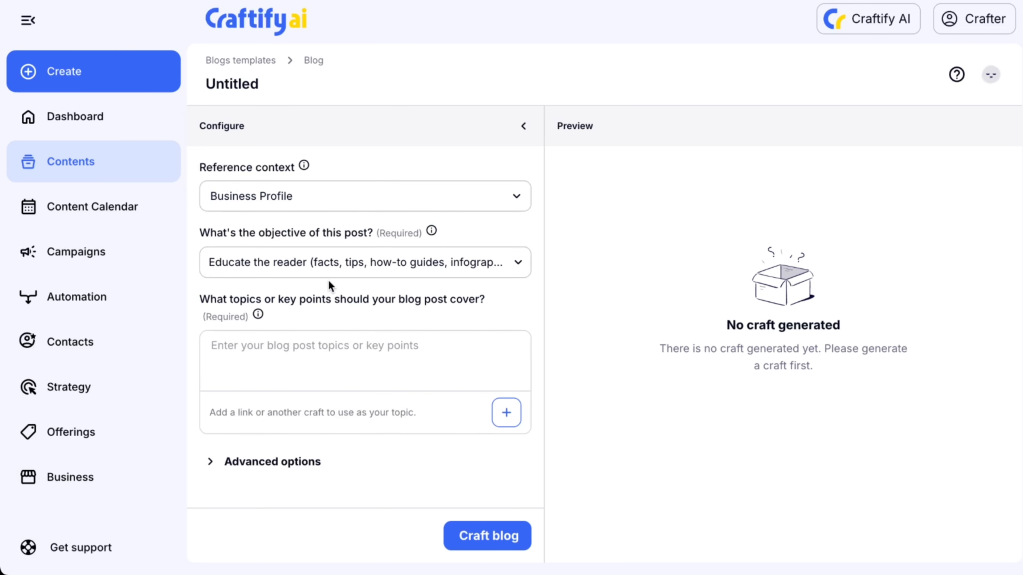
Keep 'Educate the reader' as the objective and paste the AI for Search Engine Optimization (SEO) outline into the topics field.
{"action": "left_click", "coordinate": [431, 264]}
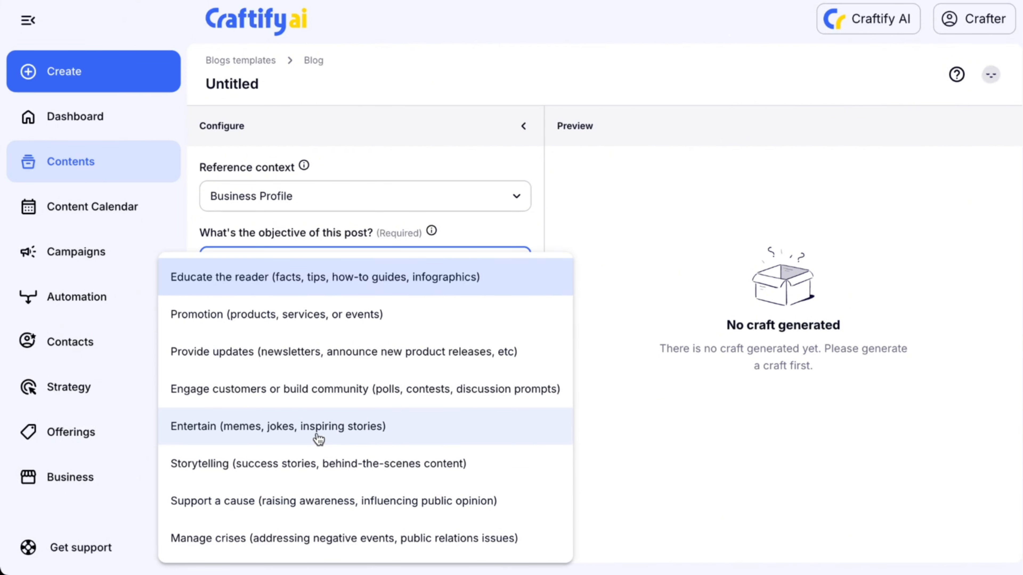
{"action": "left_click", "coordinate": [238, 289]}
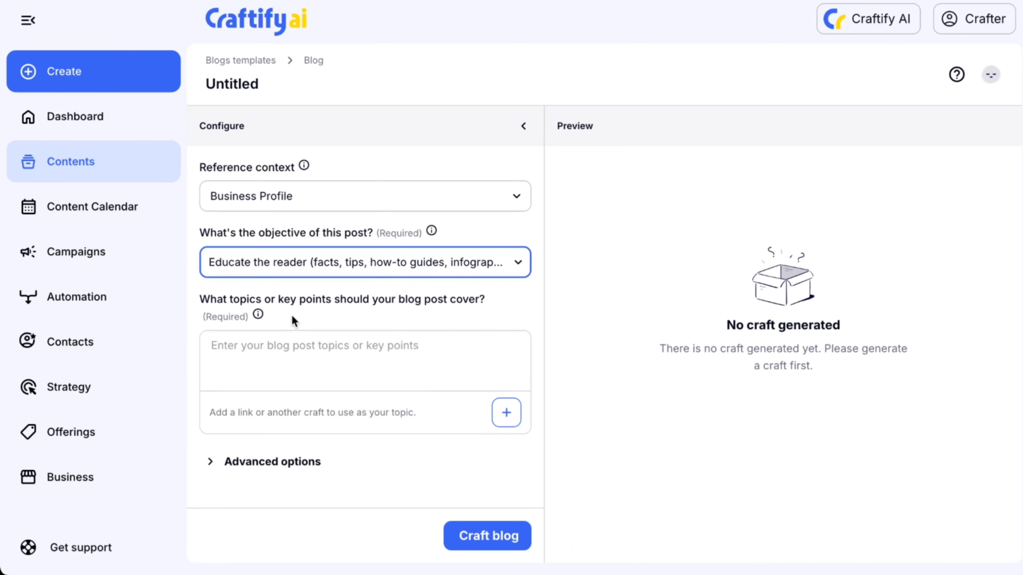
{"action": "left_click", "coordinate": [307, 348]}
{"action": "type", "text": "AI for Search Engine Optimization (SEO)**    - How AI enhances SEO strategies    - Tools for keyword research and optimization    - Staying ahead in search rankings with AI"}
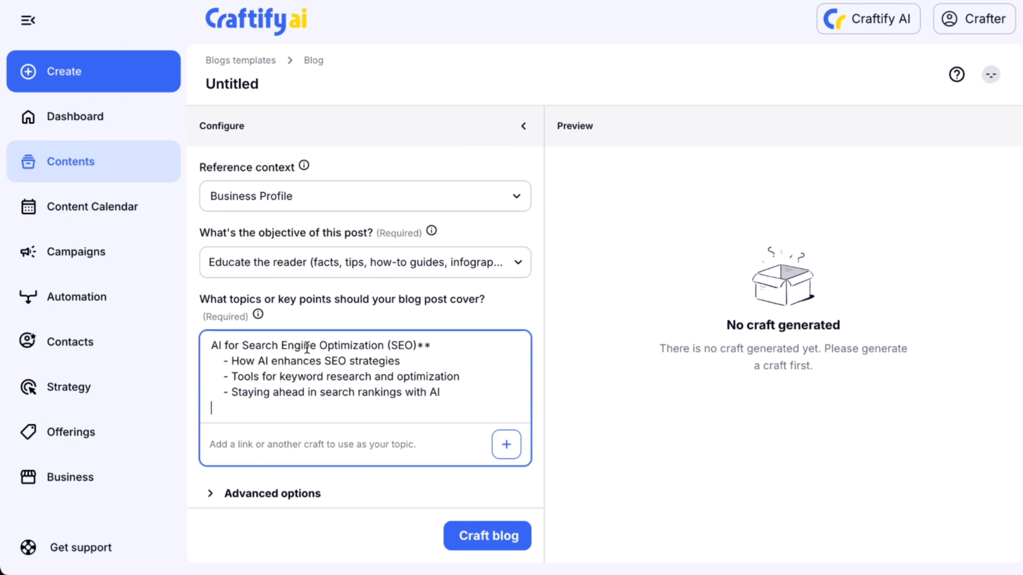
{"action": "key", "text": "BackSpace"}
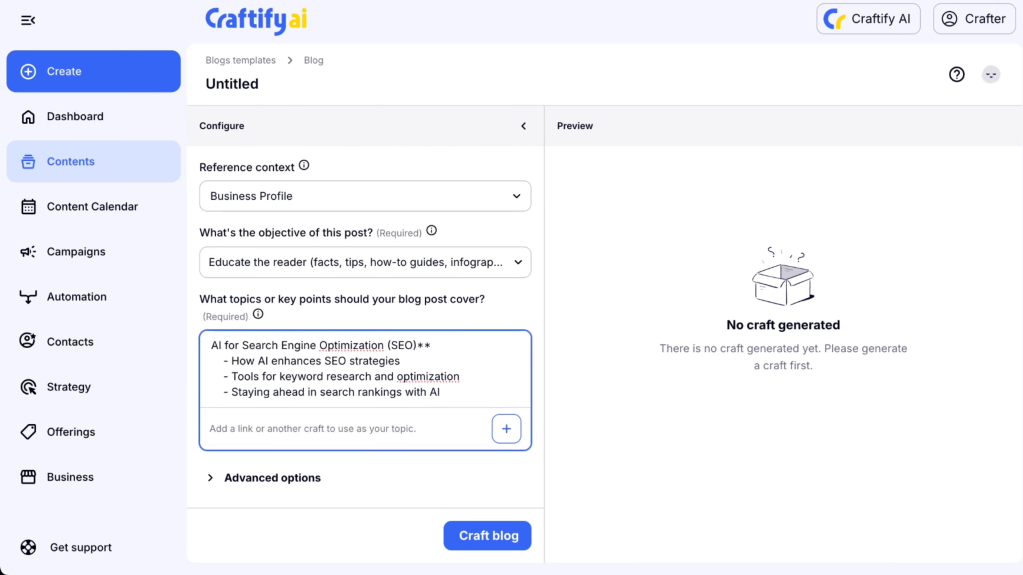
Delete the trailing asterisks from the first topic line and glance at the add-link menu options.
{"action": "left_click", "coordinate": [434, 345]}
{"action": "key", "text": "BackSpace"}
{"action": "key", "text": "BackSpace"}
{"action": "left_click", "coordinate": [506, 430]}
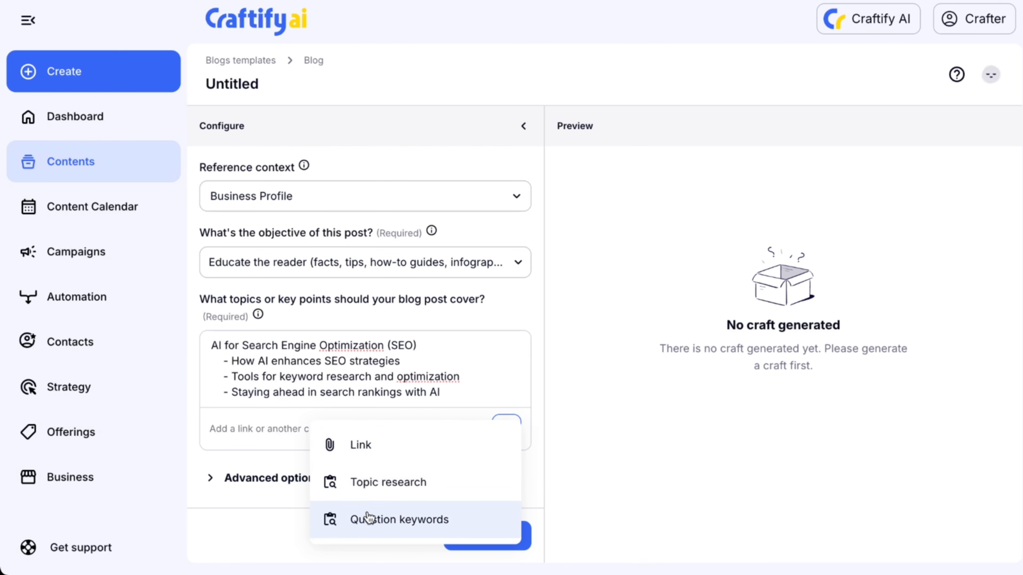
{"action": "left_click", "coordinate": [535, 421]}
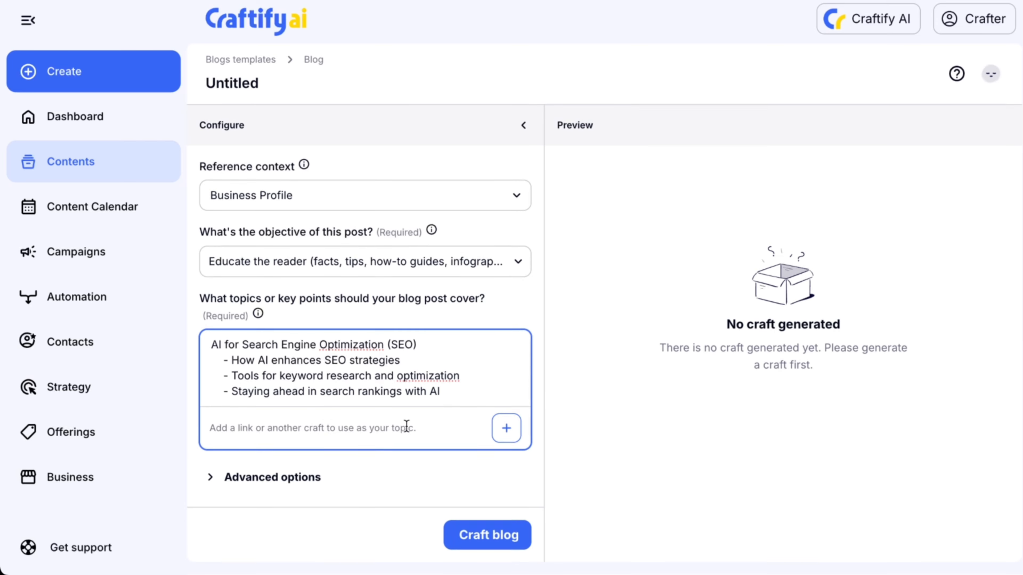
Expand Advanced options and set the target audience to 'Alex - Tech-savvy Innovator'.
{"action": "left_click", "coordinate": [213, 479]}
{"action": "scroll", "coordinate": [346, 463], "scroll_direction": "down", "scroll_amount": 3}
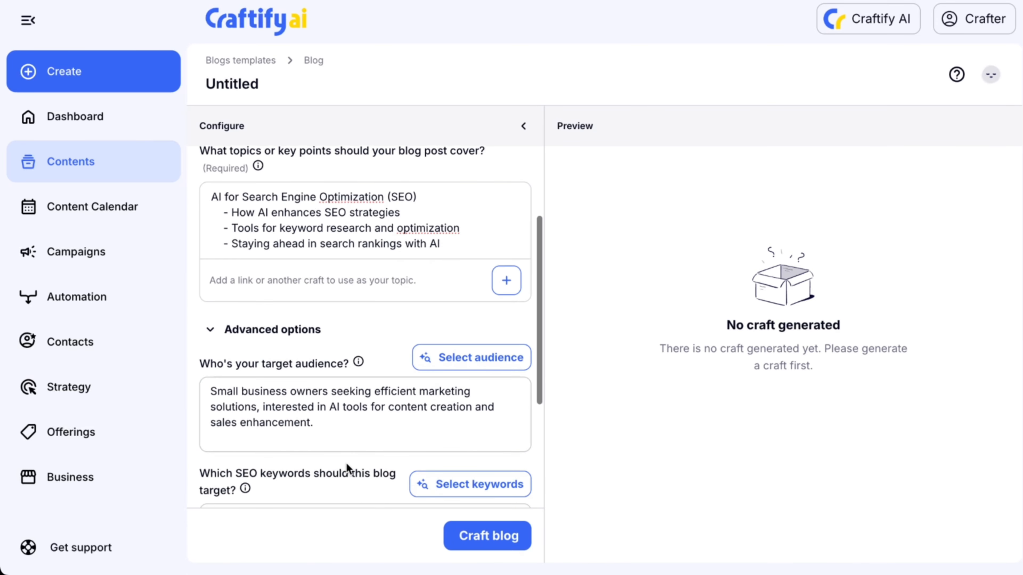
{"action": "scroll", "coordinate": [346, 463], "scroll_direction": "down", "scroll_amount": 2}
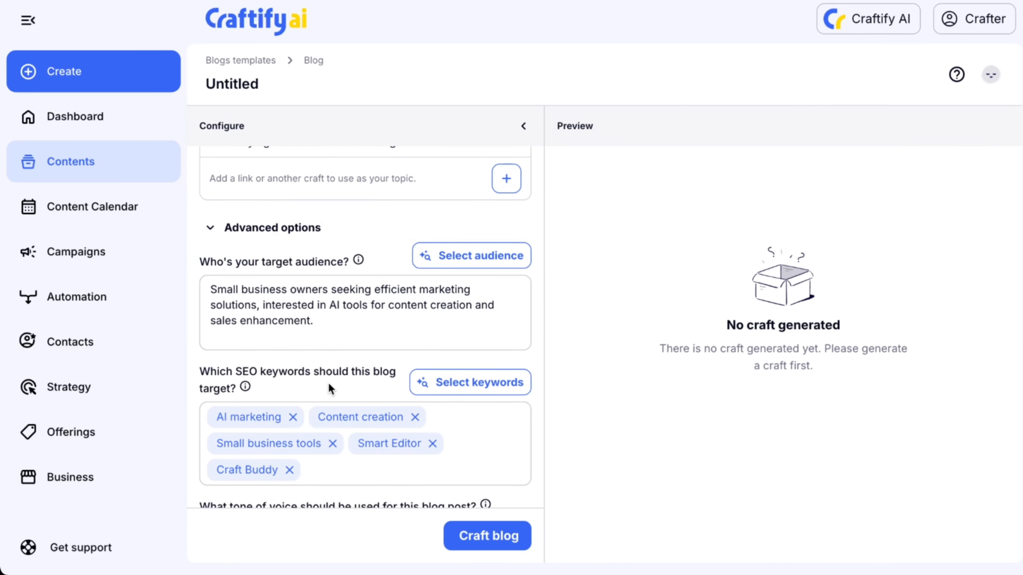
{"action": "left_click", "coordinate": [451, 254]}
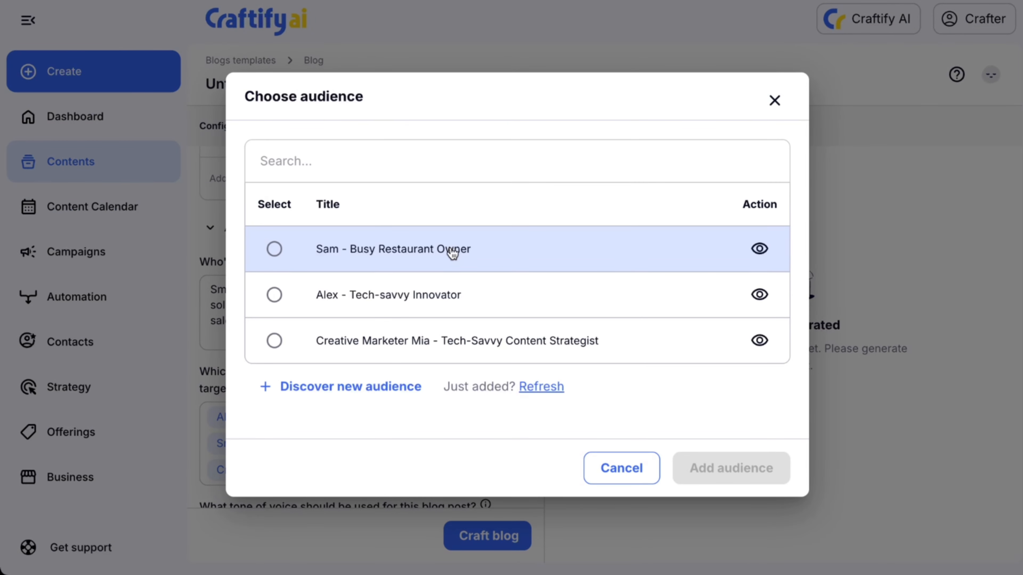
{"action": "left_click", "coordinate": [302, 294]}
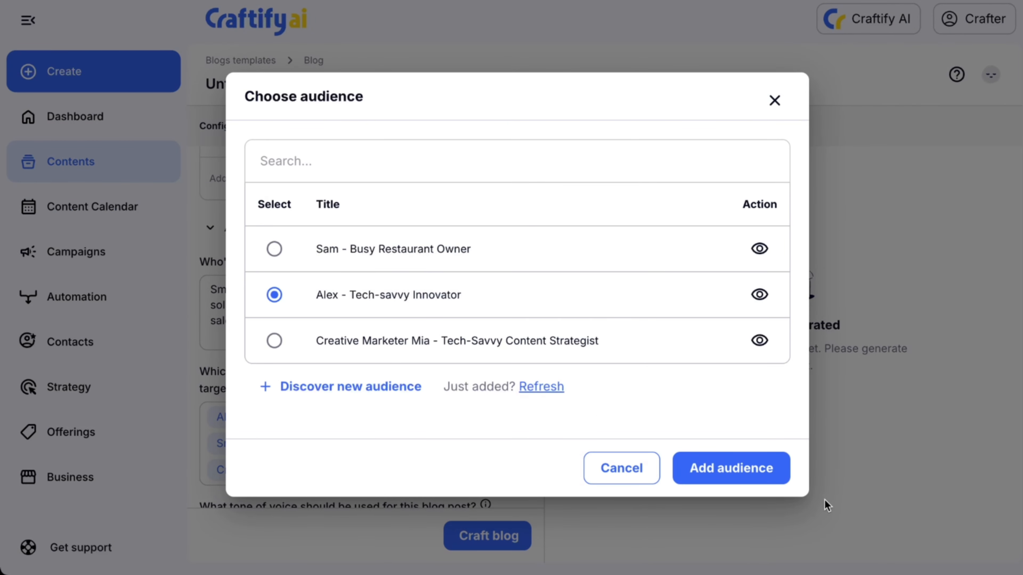
{"action": "left_click", "coordinate": [731, 468]}
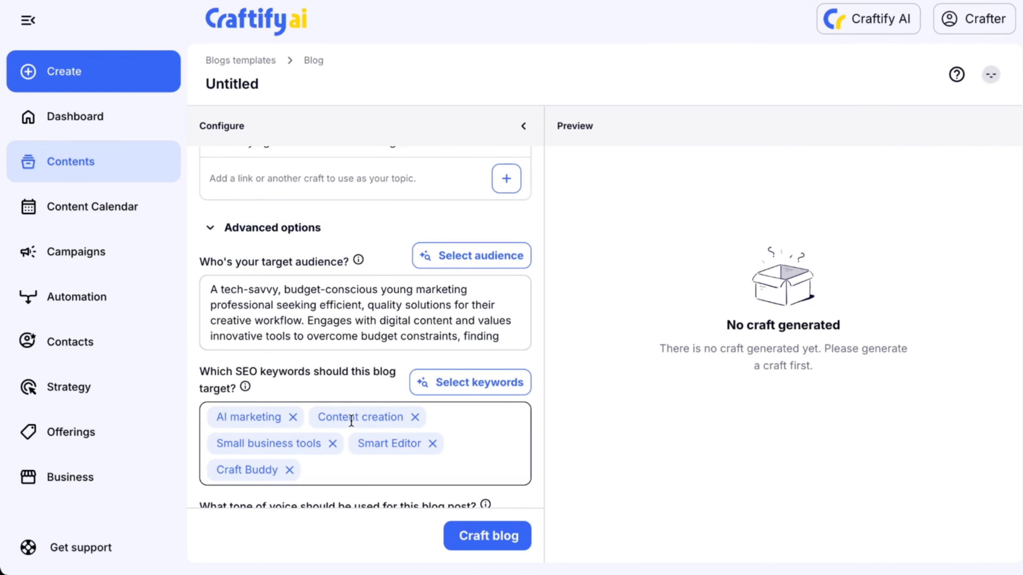
Add 'blog post writer' as an extra SEO keyword.
{"action": "scroll", "coordinate": [349, 418], "scroll_direction": "down", "scroll_amount": 2}
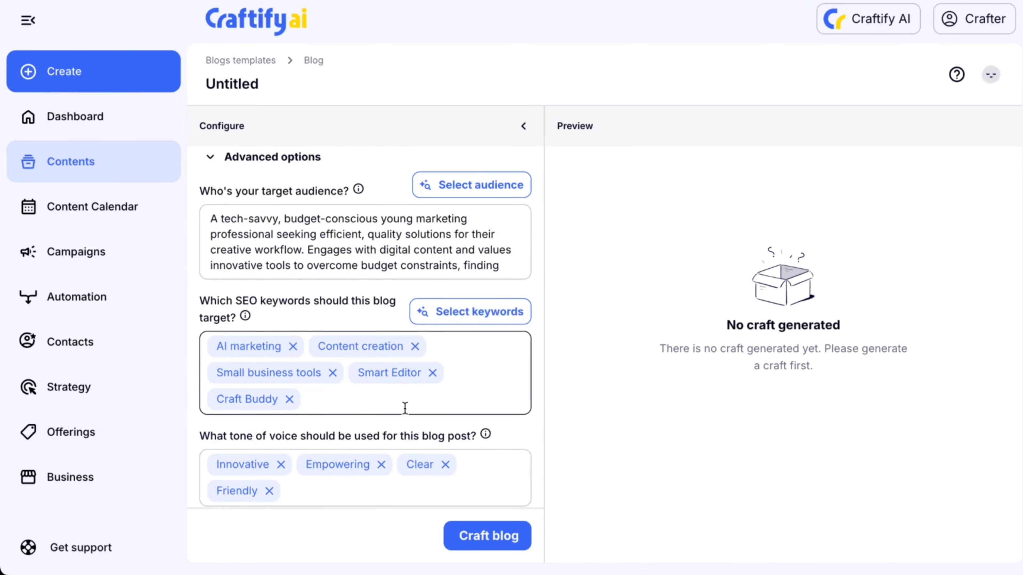
{"action": "left_click", "coordinate": [331, 402]}
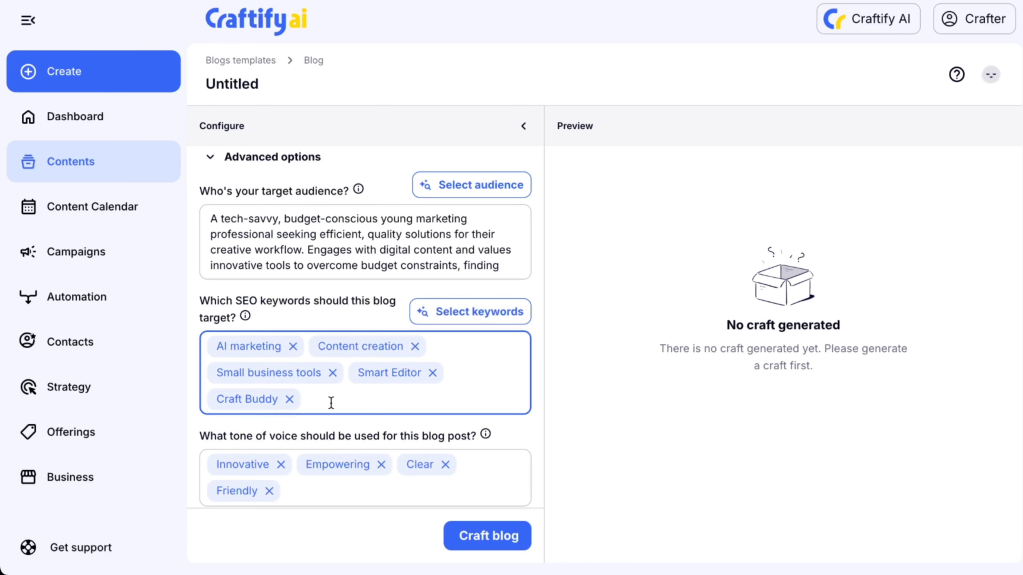
{"action": "type", "text": "blog post writer"}
{"action": "key", "text": "Return"}
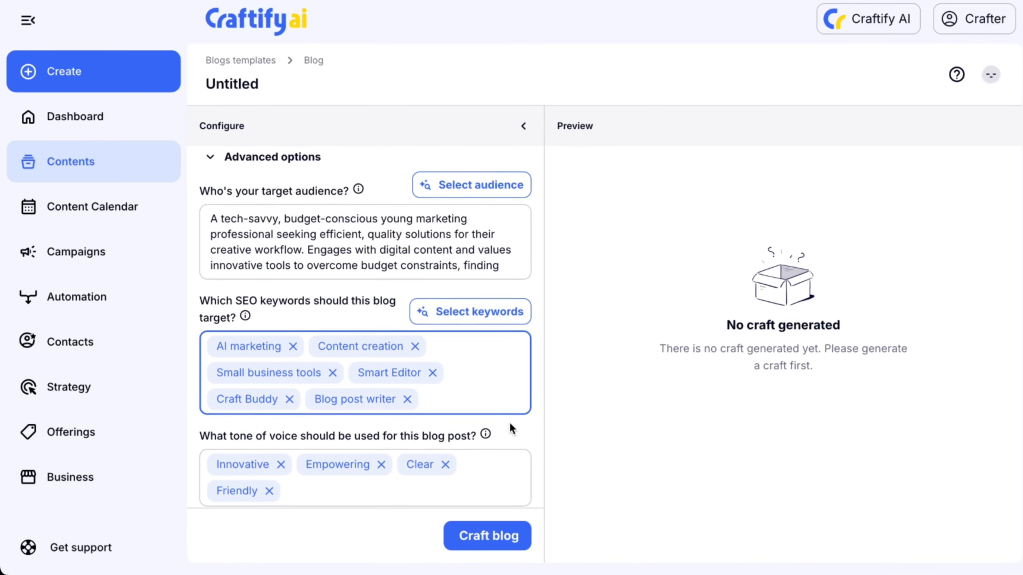
Browse the tone of voice options without adding any.
{"action": "scroll", "coordinate": [510, 423], "scroll_direction": "down", "scroll_amount": 2}
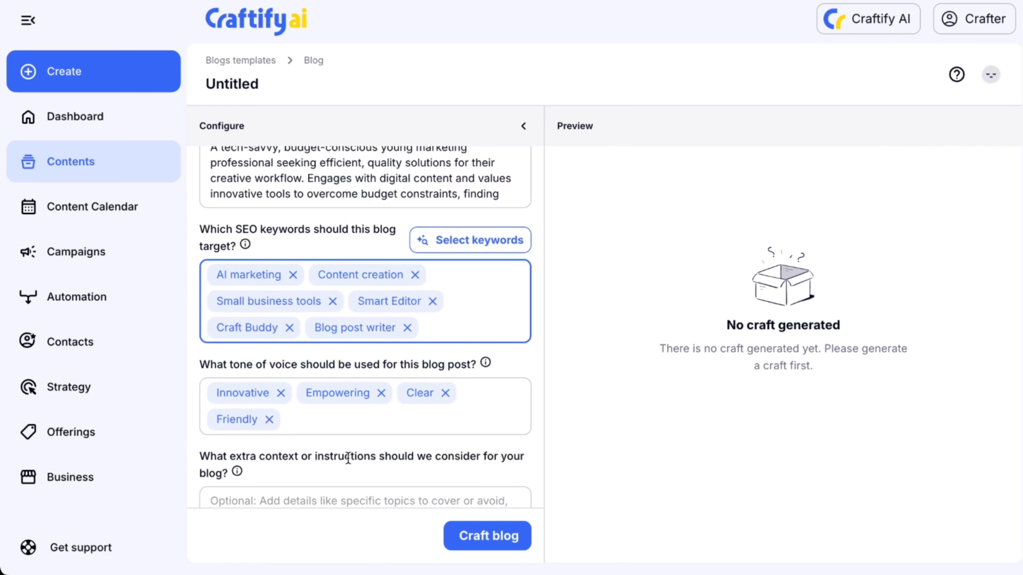
{"action": "left_click", "coordinate": [374, 423]}
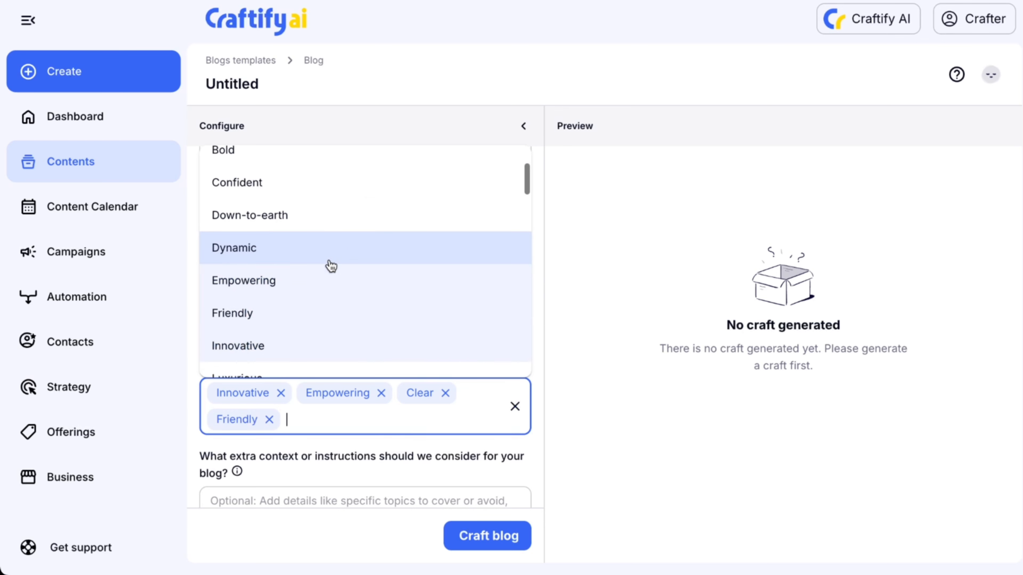
{"action": "scroll", "coordinate": [331, 266], "scroll_direction": "down", "scroll_amount": 10}
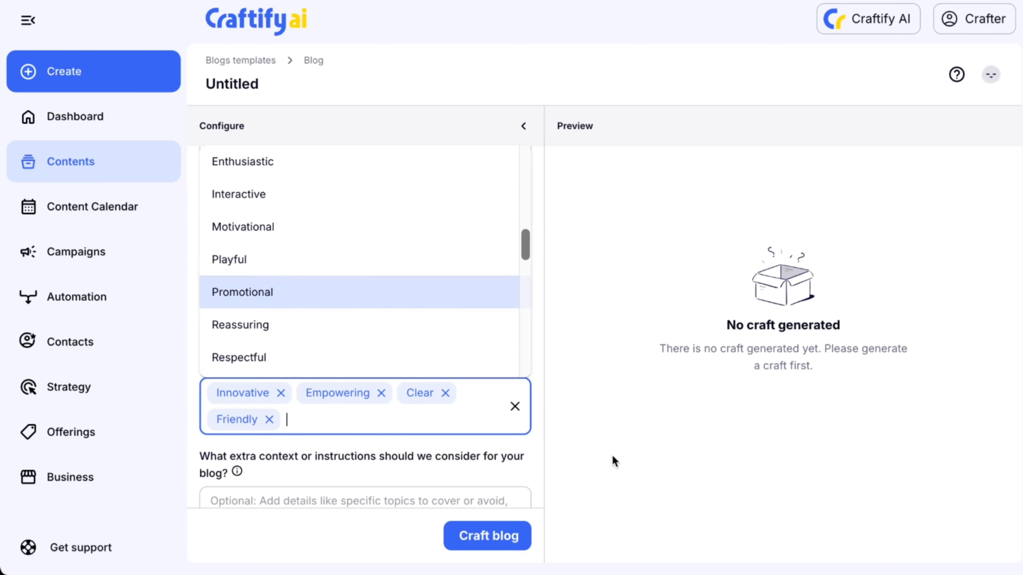
{"action": "left_click", "coordinate": [546, 463]}
{"action": "scroll", "coordinate": [532, 475], "scroll_direction": "down", "scroll_amount": 3}
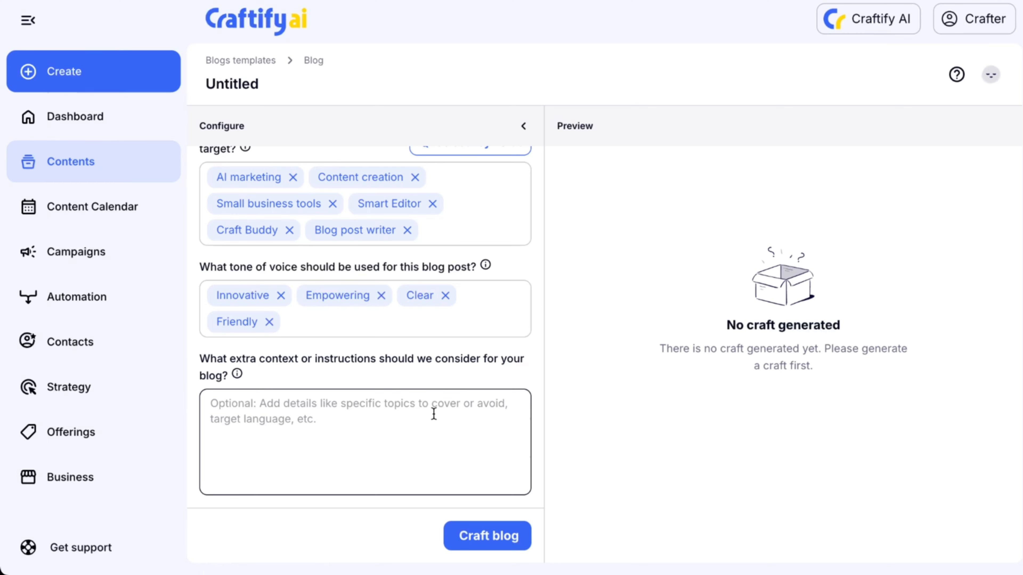
Generate the blog post with Craft blog.
{"action": "left_click", "coordinate": [485, 530]}
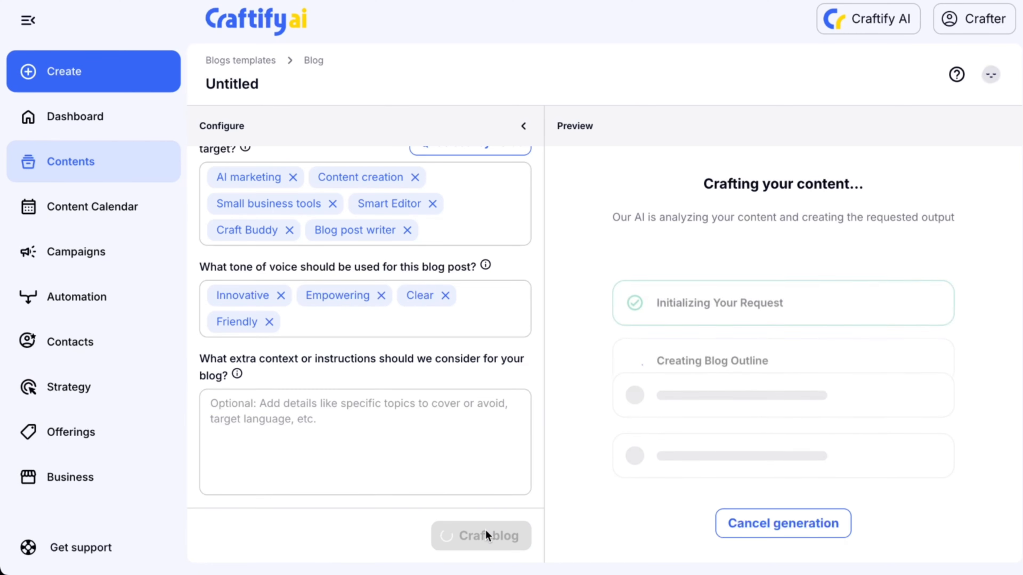
{"action": "scroll", "coordinate": [526, 347], "scroll_direction": "up", "scroll_amount": 10}
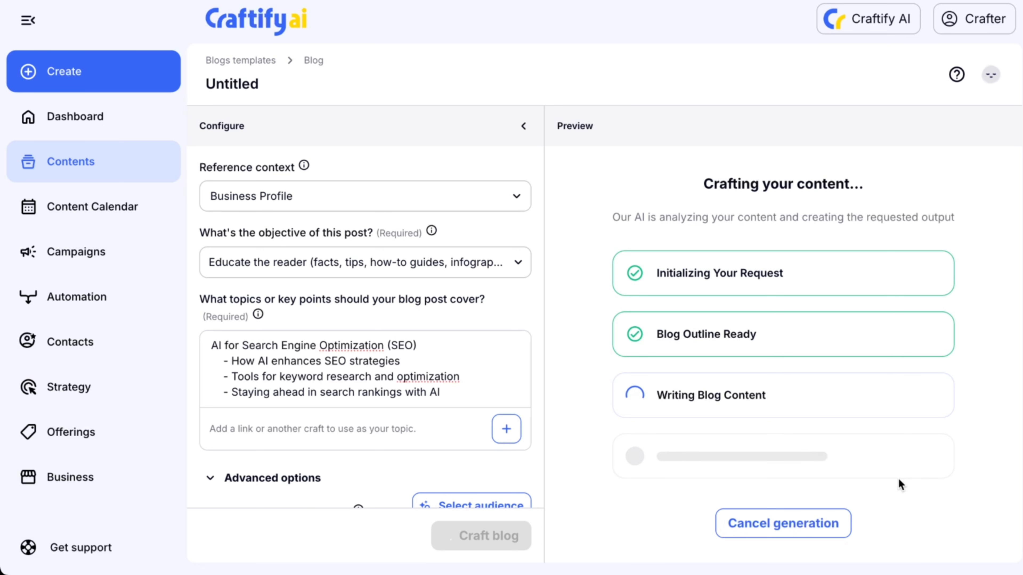
{"action": "scroll", "coordinate": [426, 376], "scroll_direction": "down", "scroll_amount": 1}
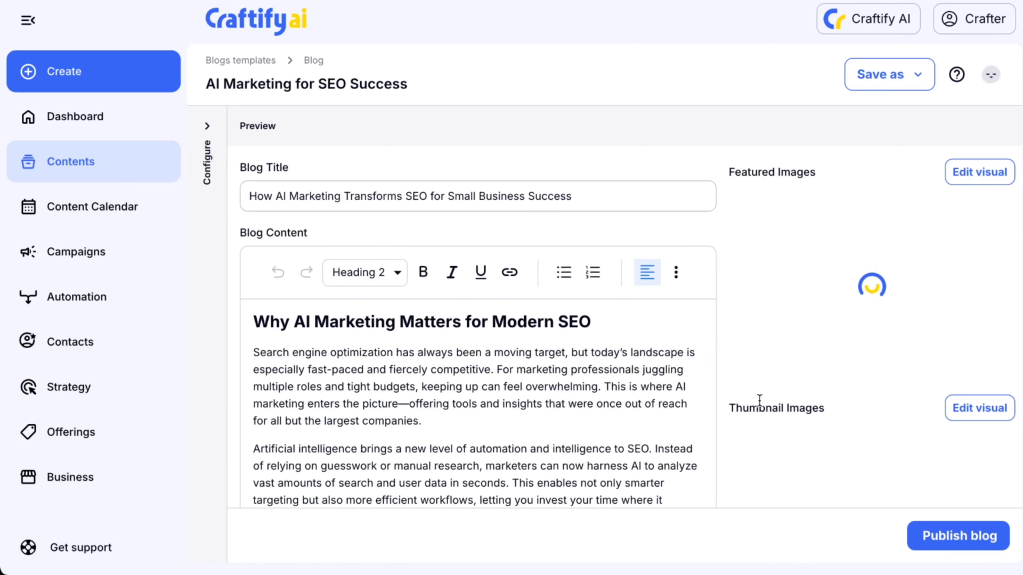
Scroll through the generated blog post to review its headings and content.
{"action": "left_click", "coordinate": [655, 350]}
{"action": "scroll", "coordinate": [676, 371], "scroll_direction": "down", "scroll_amount": 1}
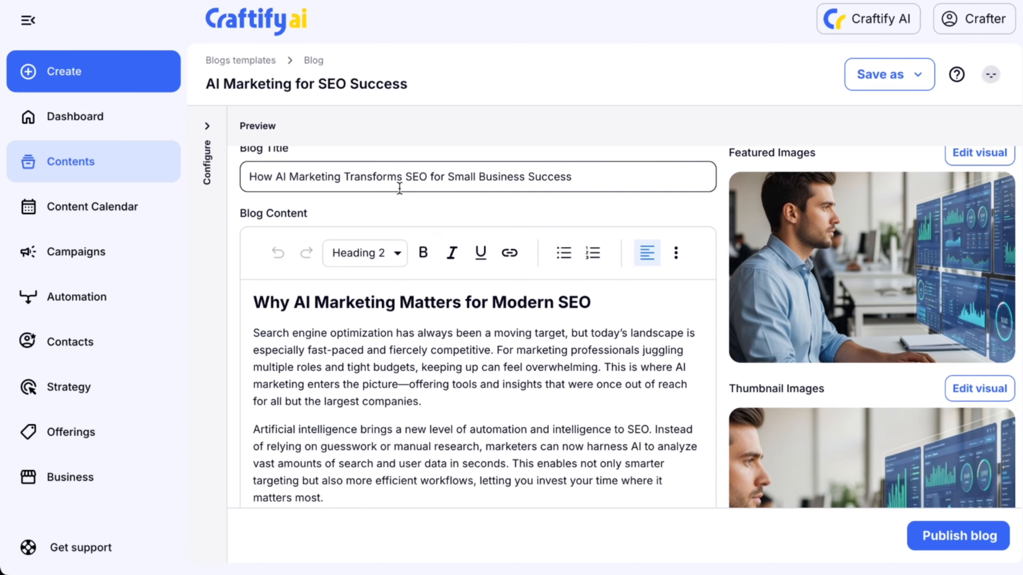
{"action": "scroll", "coordinate": [416, 410], "scroll_direction": "up", "scroll_amount": 1}
{"action": "scroll", "coordinate": [416, 412], "scroll_direction": "down", "scroll_amount": 15}
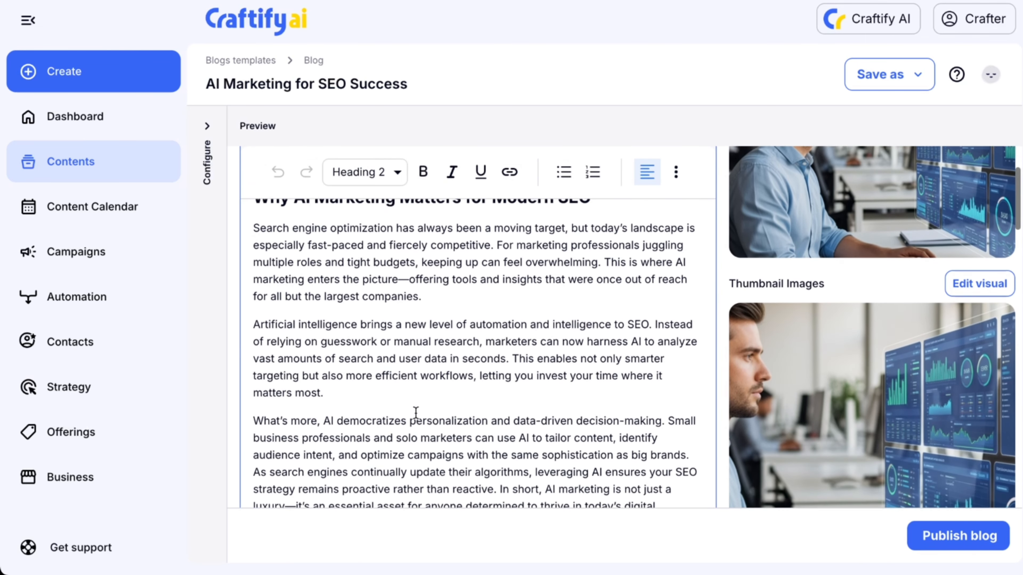
{"action": "scroll", "coordinate": [415, 412], "scroll_direction": "down", "scroll_amount": 7}
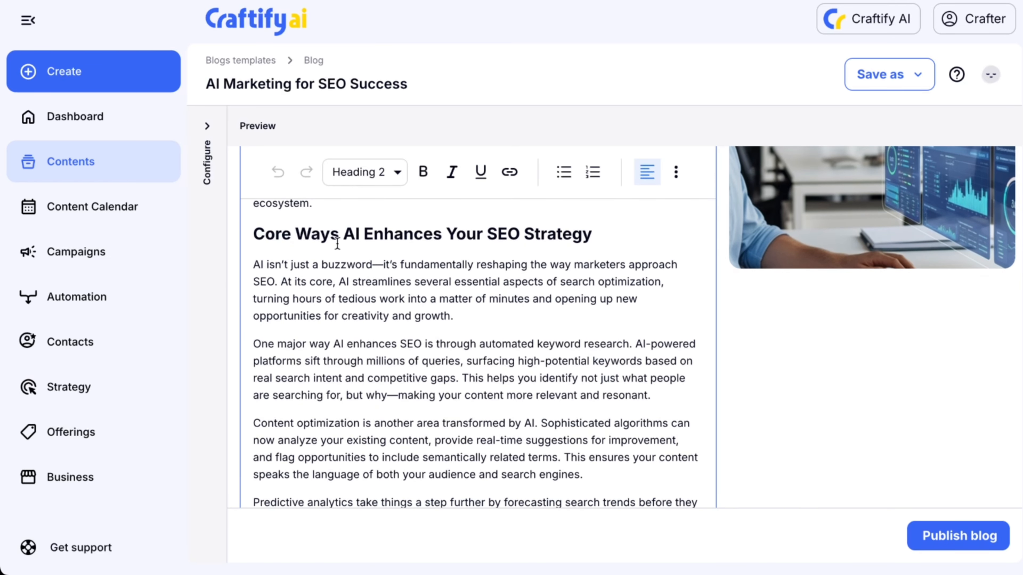
{"action": "left_click_drag", "start_coordinate": [338, 235], "coordinate": [253, 237]}
{"action": "left_click", "coordinate": [369, 299]}
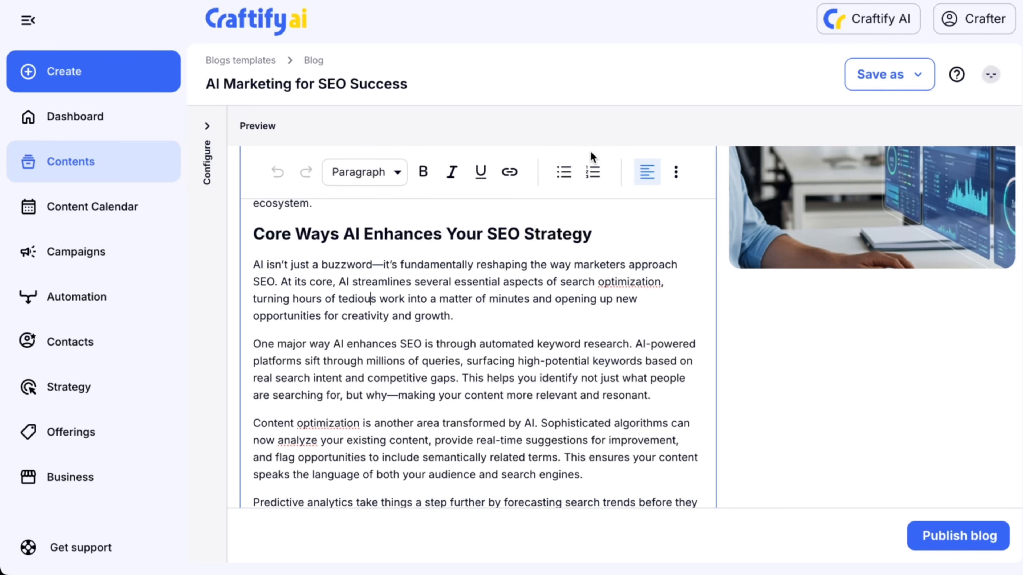
{"action": "scroll", "coordinate": [487, 380], "scroll_direction": "down", "scroll_amount": 3}
{"action": "scroll", "coordinate": [486, 378], "scroll_direction": "down", "scroll_amount": 10}
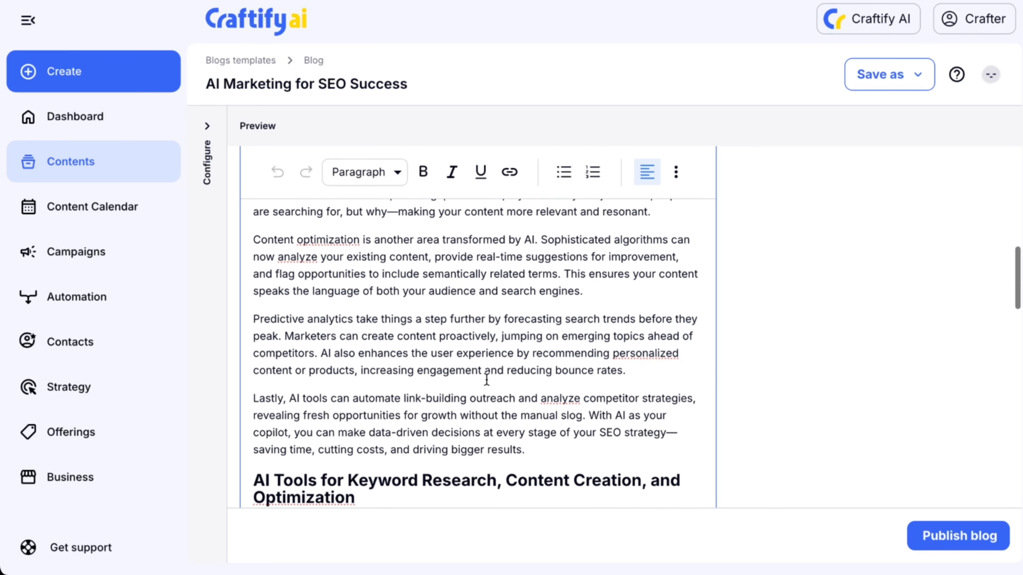
{"action": "scroll", "coordinate": [486, 379], "scroll_direction": "up", "scroll_amount": 10}
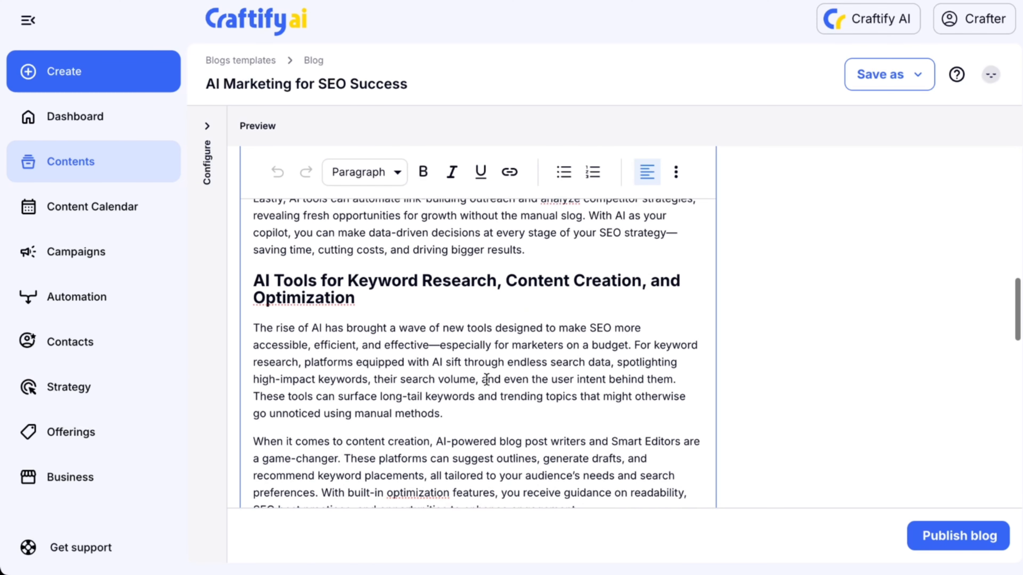
{"action": "scroll", "coordinate": [764, 378], "scroll_direction": "up", "scroll_amount": 5}
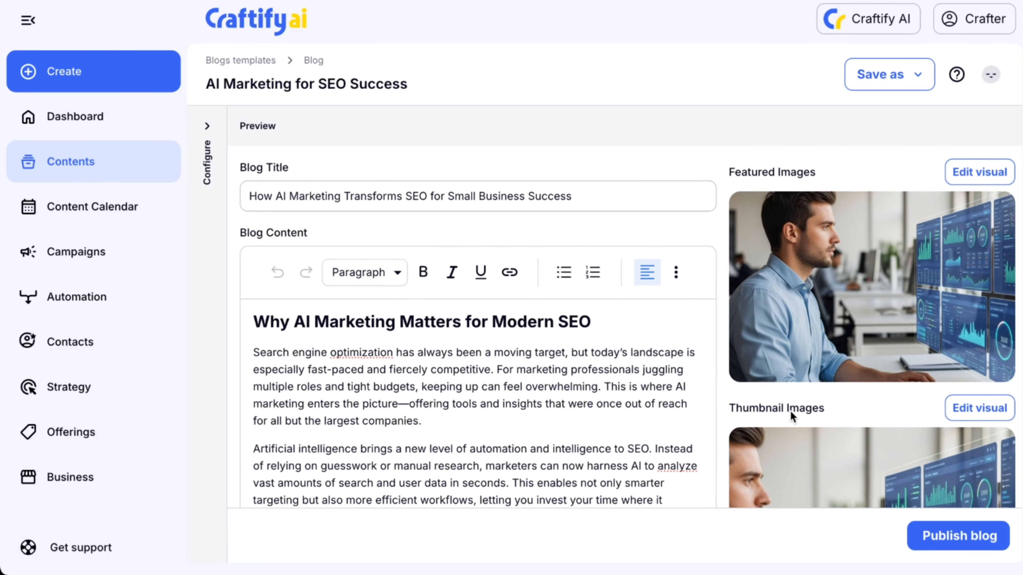
Open the featured image in the visual designer and browse its Craft and Stock images tabs.
{"action": "left_click", "coordinate": [972, 166]}
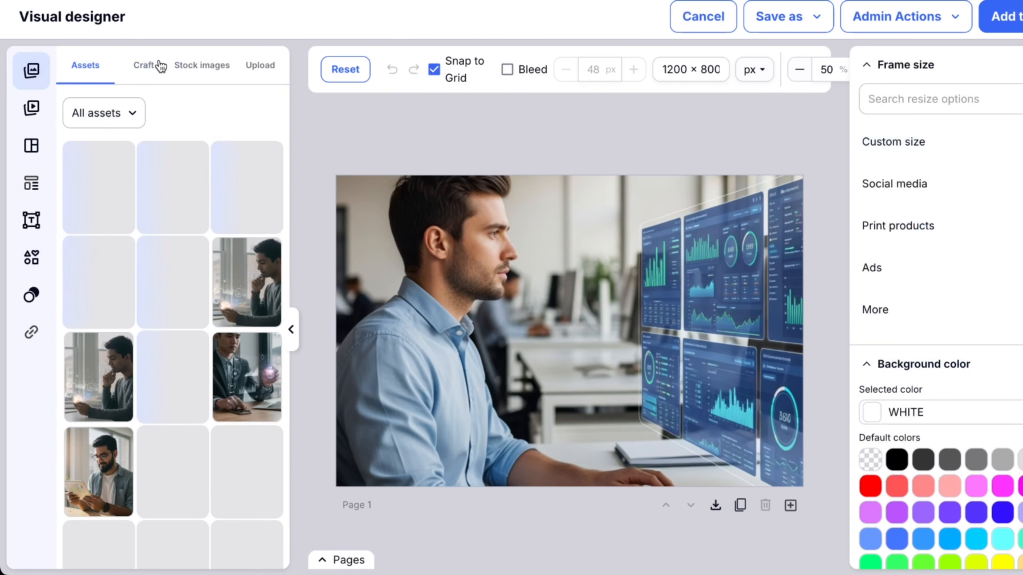
{"action": "left_click", "coordinate": [159, 65]}
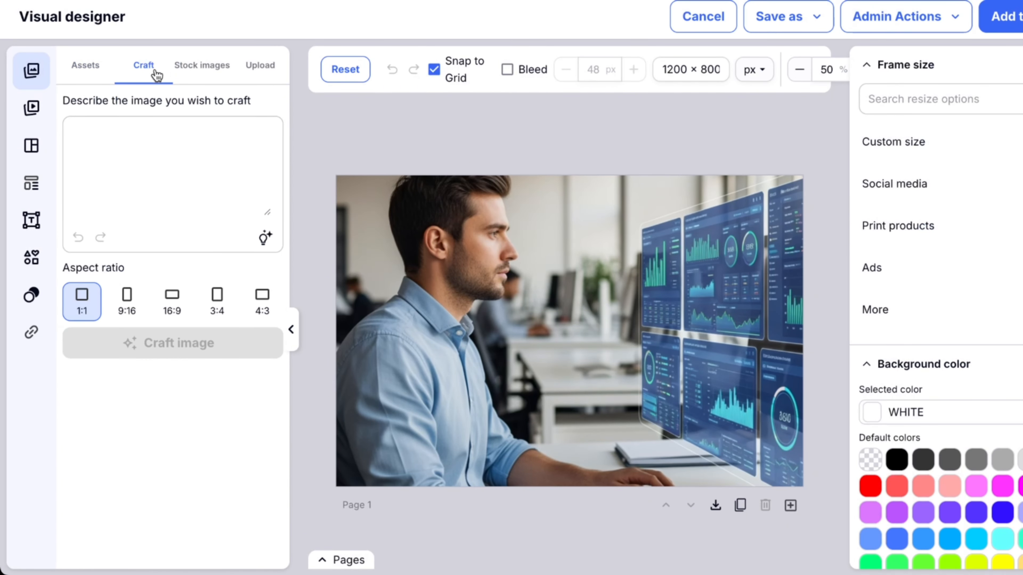
{"action": "left_click", "coordinate": [201, 66]}
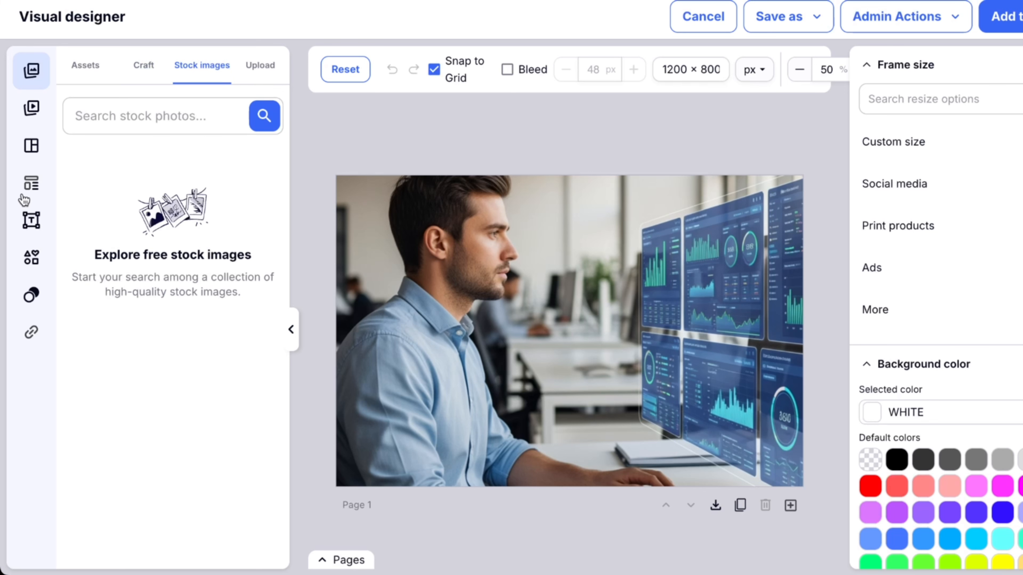
Try adding and repositioning a heading on the featured image, then delete it and cancel the visual designer.
{"action": "left_click", "coordinate": [31, 218]}
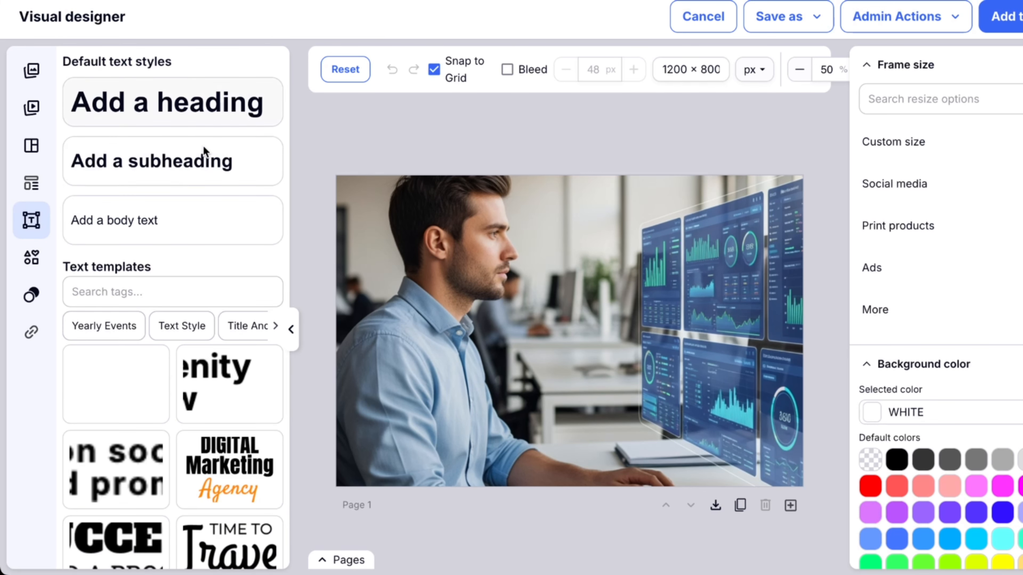
{"action": "left_click", "coordinate": [181, 106]}
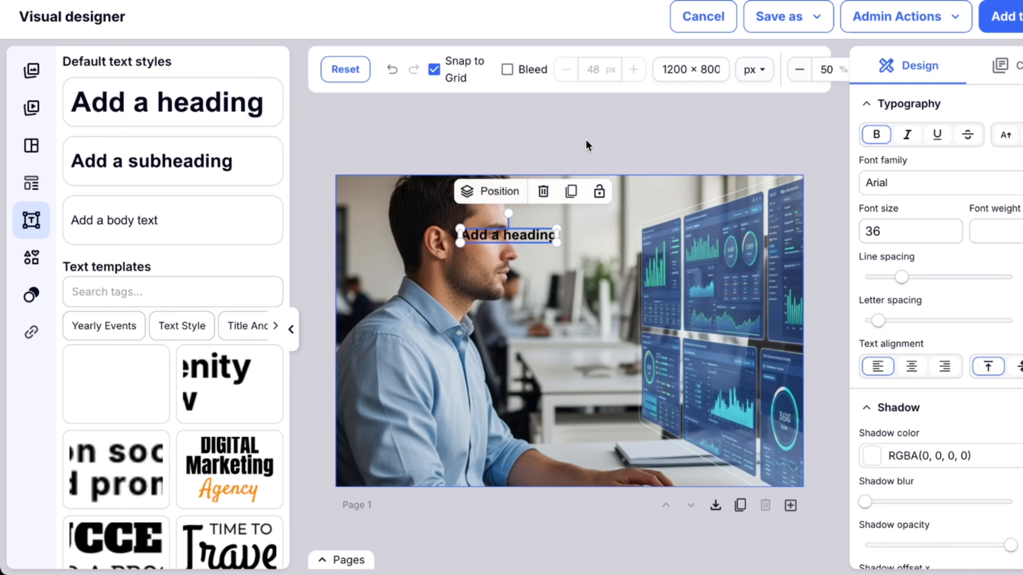
{"action": "left_click_drag", "start_coordinate": [524, 239], "coordinate": [712, 276]}
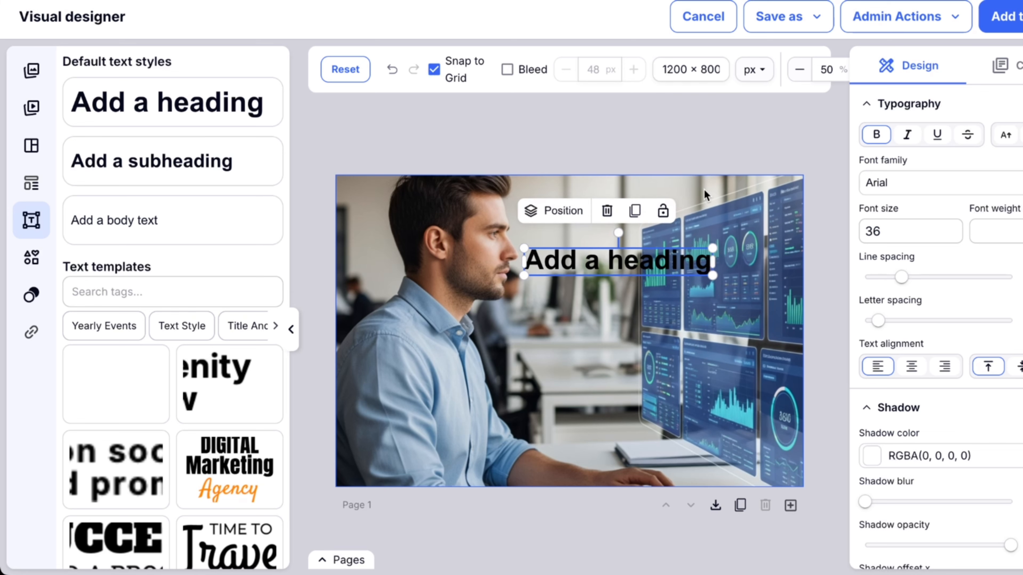
{"action": "left_click", "coordinate": [606, 211]}
{"action": "left_click", "coordinate": [751, 115]}
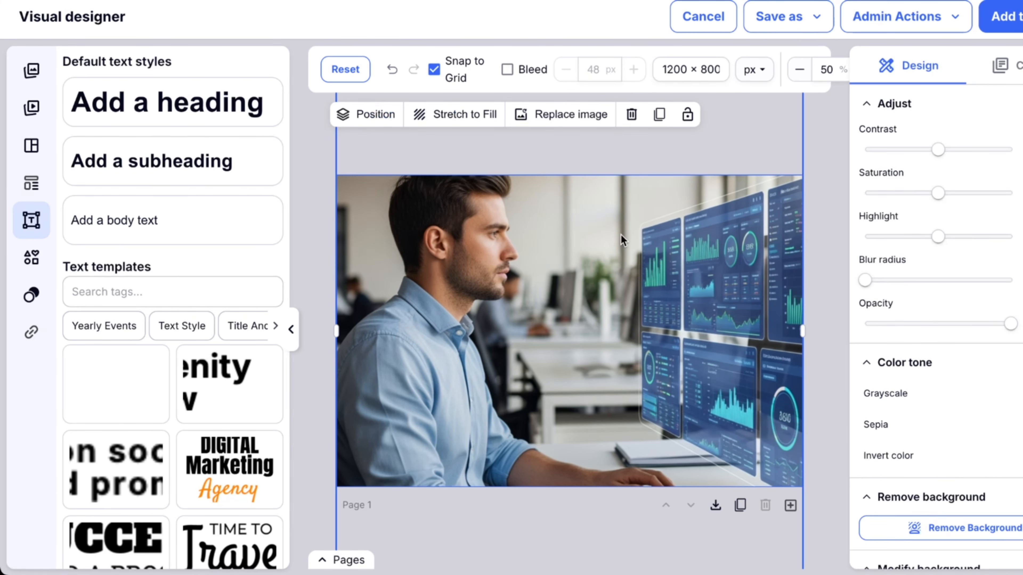
{"action": "left_click", "coordinate": [660, 366]}
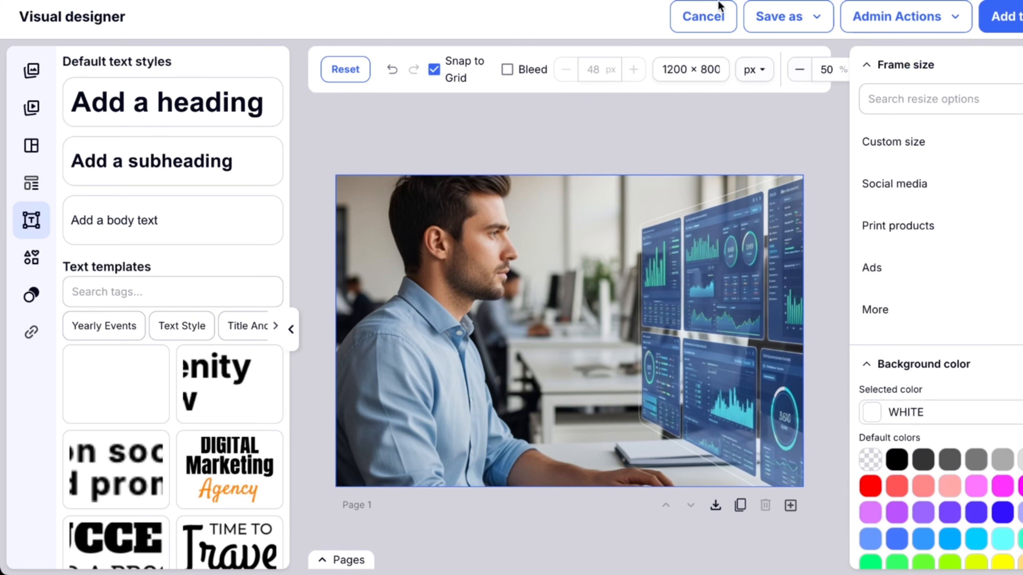
{"action": "left_click", "coordinate": [718, 12]}
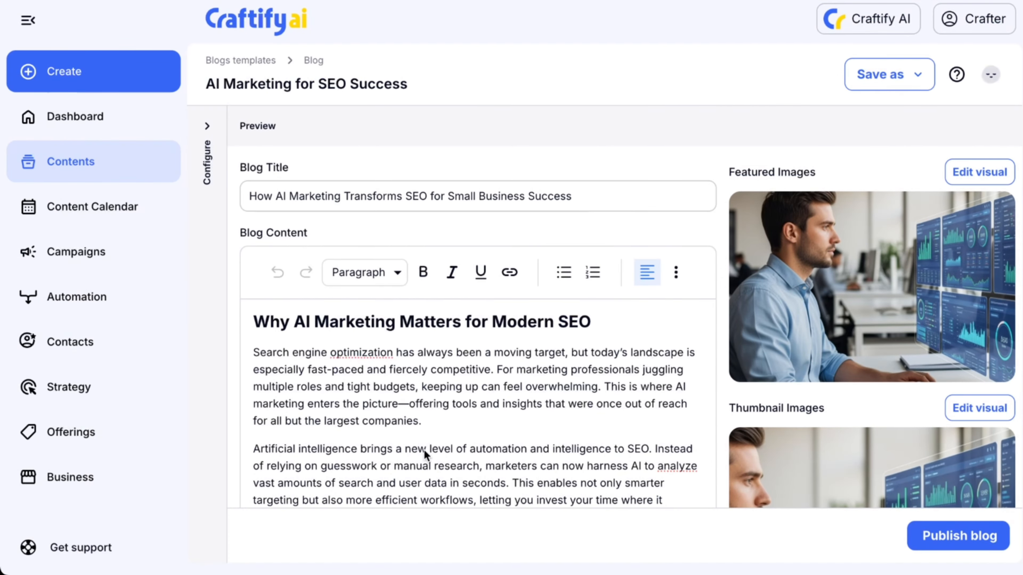
Scroll through the blog draft and open the Save as options without choosing one.
{"action": "scroll", "coordinate": [408, 387], "scroll_direction": "down", "scroll_amount": 5}
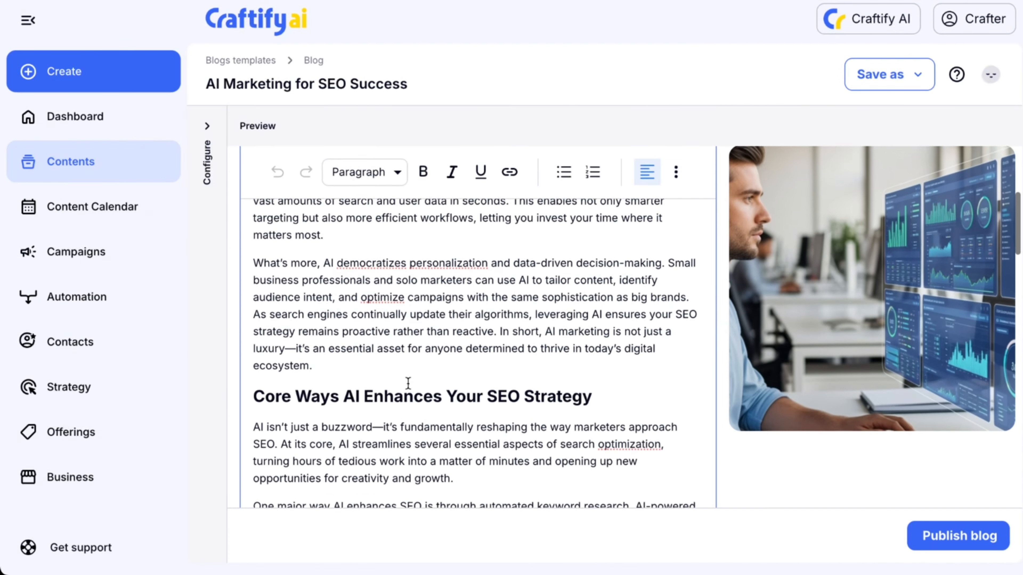
{"action": "scroll", "coordinate": [874, 478], "scroll_direction": "up", "scroll_amount": 3}
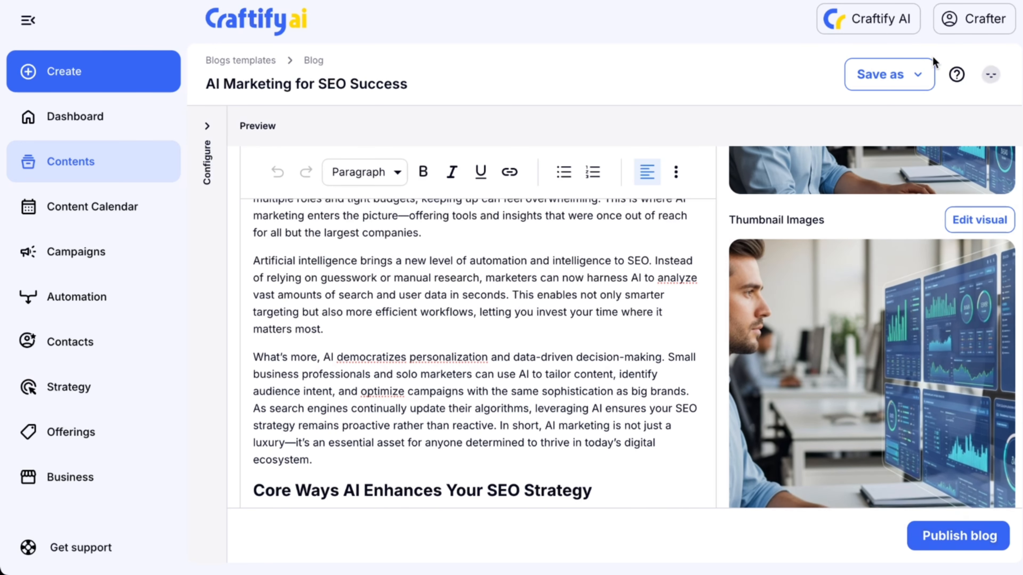
{"action": "left_click", "coordinate": [918, 76]}
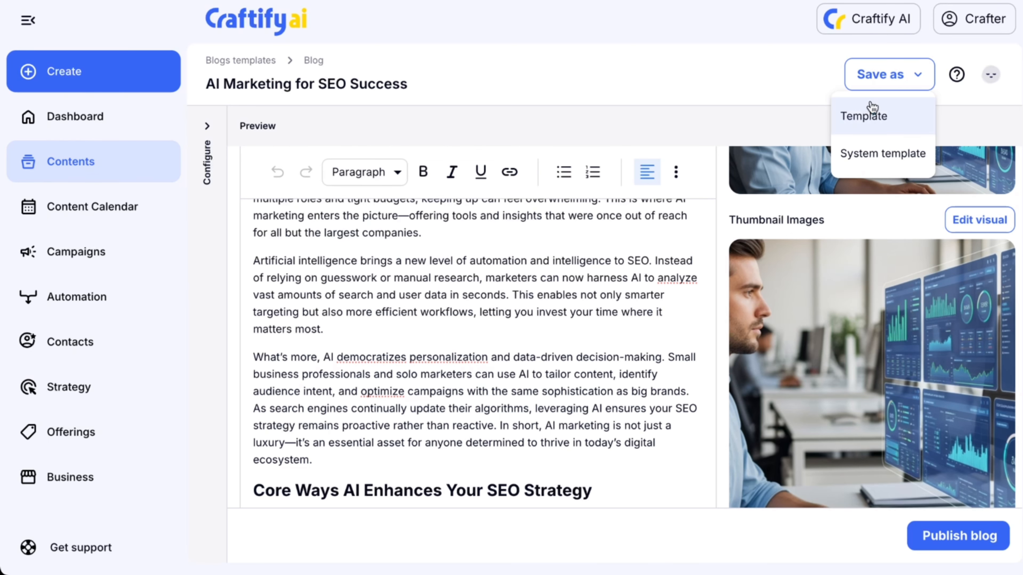
{"action": "left_click", "coordinate": [983, 533]}
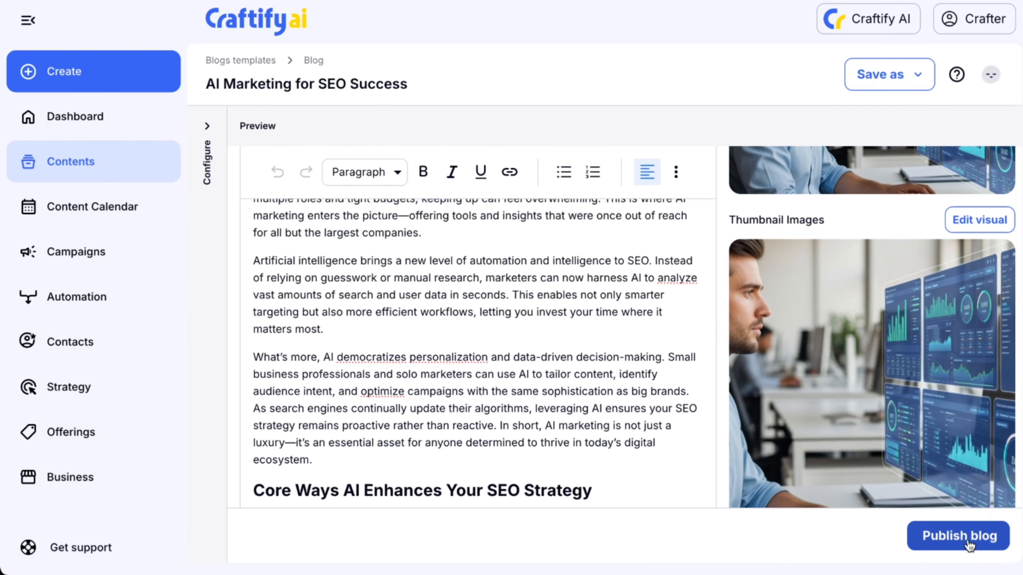
Open the Publish Blog dialog and review the Publish via Zapier integration options.
{"action": "left_click", "coordinate": [968, 540]}
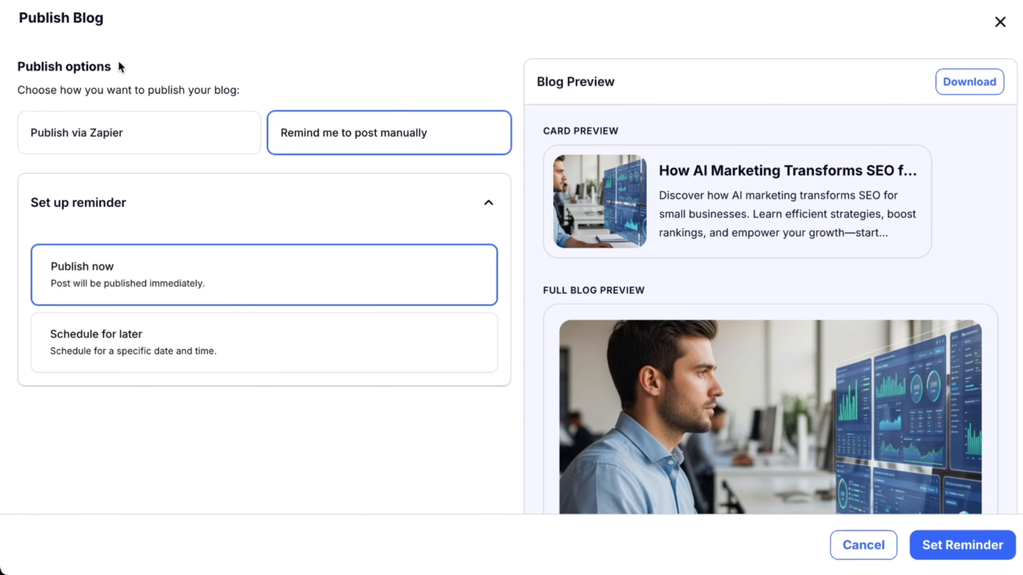
{"action": "left_click", "coordinate": [145, 130]}
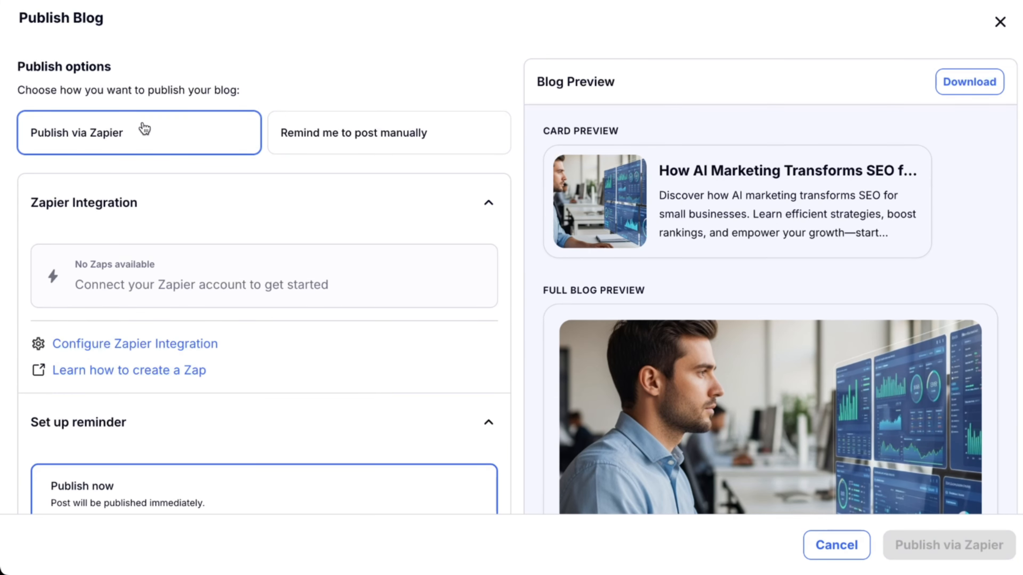
{"action": "scroll", "coordinate": [189, 204], "scroll_direction": "down", "scroll_amount": 5}
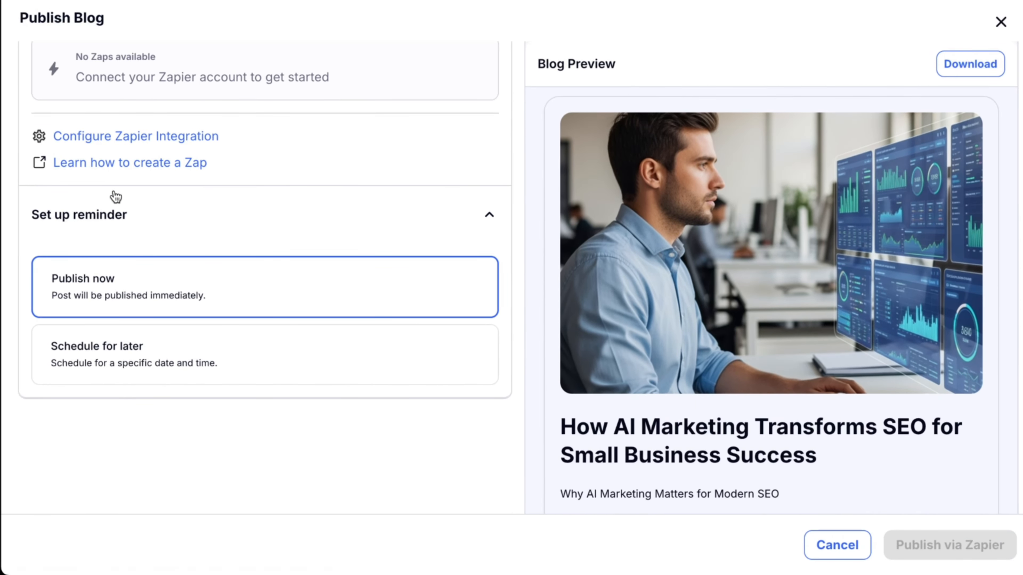
{"action": "scroll", "coordinate": [296, 281], "scroll_direction": "up", "scroll_amount": 1}
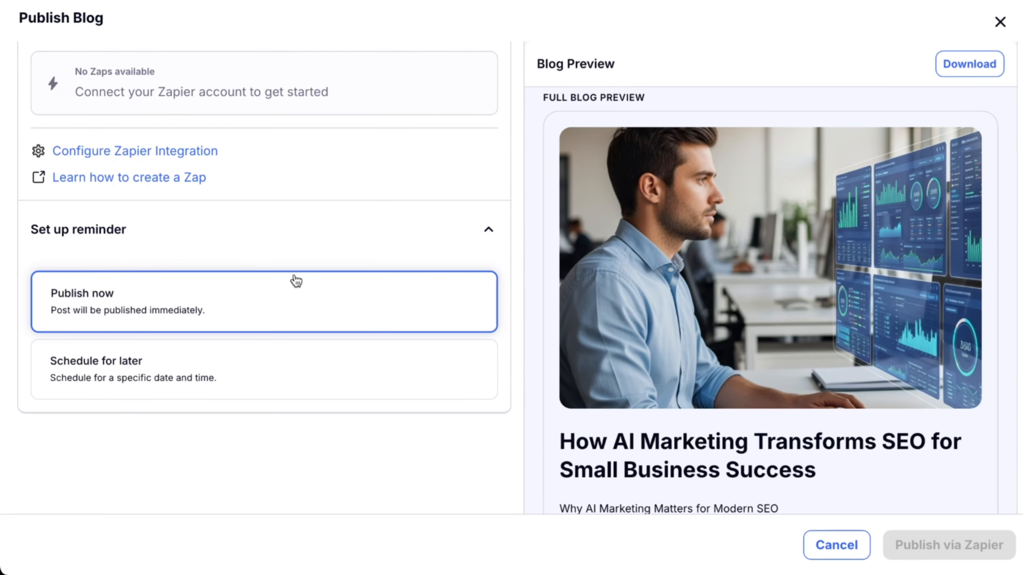
{"action": "scroll", "coordinate": [422, 231], "scroll_direction": "up", "scroll_amount": 5}
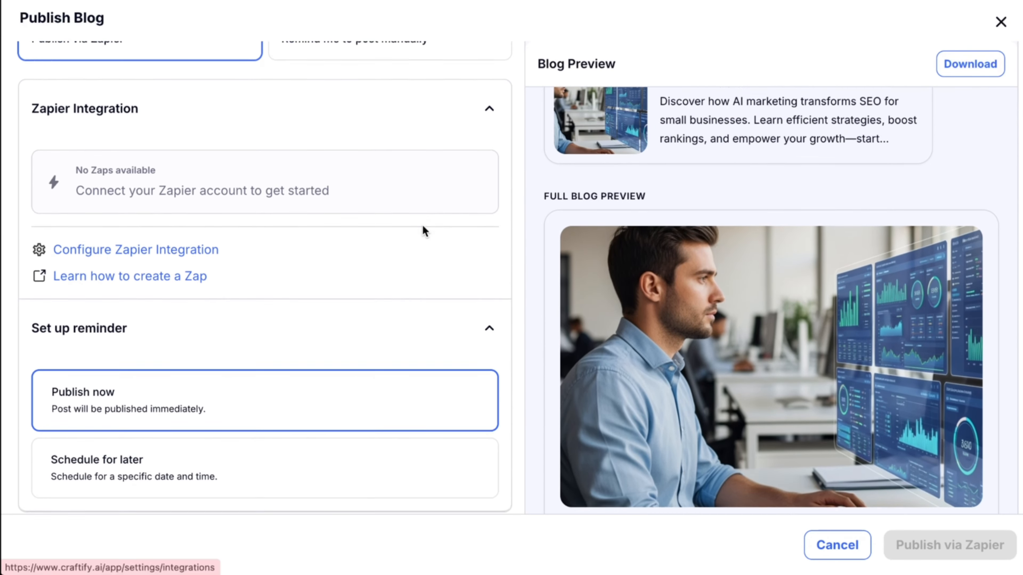
{"action": "scroll", "coordinate": [423, 231], "scroll_direction": "down", "scroll_amount": 1}
{"action": "scroll", "coordinate": [420, 230], "scroll_direction": "up", "scroll_amount": 2}
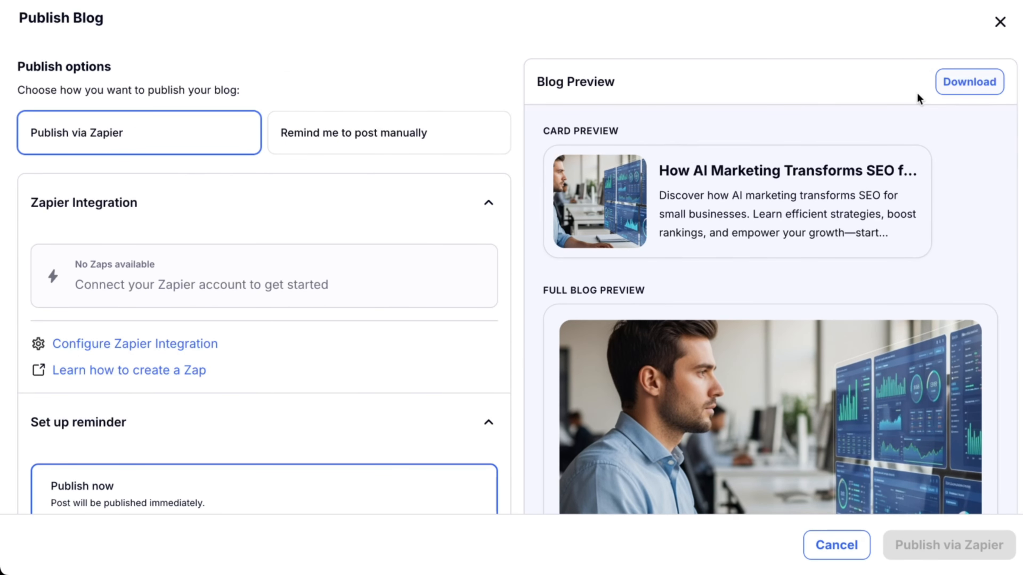
Download the blog and scroll through its full blog preview.
{"action": "left_click", "coordinate": [989, 83]}
{"action": "scroll", "coordinate": [829, 101], "scroll_direction": "down", "scroll_amount": 5}
{"action": "scroll", "coordinate": [731, 110], "scroll_direction": "down", "scroll_amount": 5}
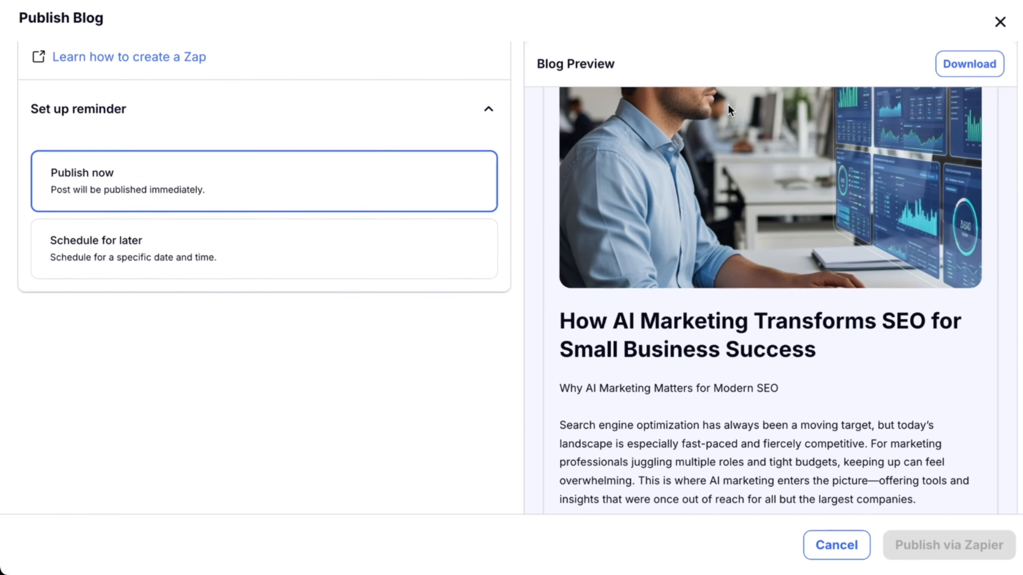
{"action": "left_click", "coordinate": [719, 452]}
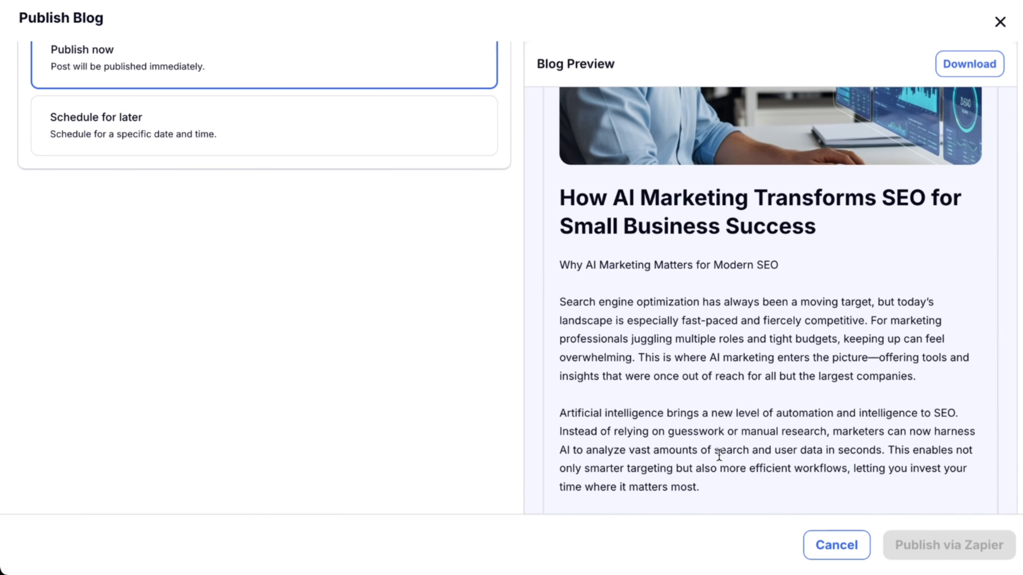
{"action": "scroll", "coordinate": [743, 346], "scroll_direction": "down", "scroll_amount": 15}
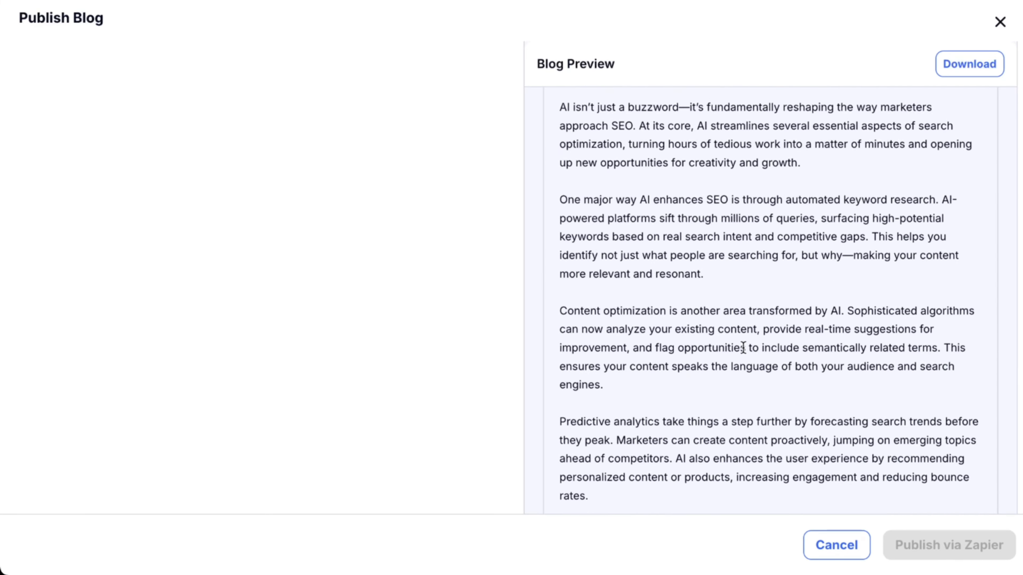
{"action": "scroll", "coordinate": [743, 346], "scroll_direction": "up", "scroll_amount": 20}
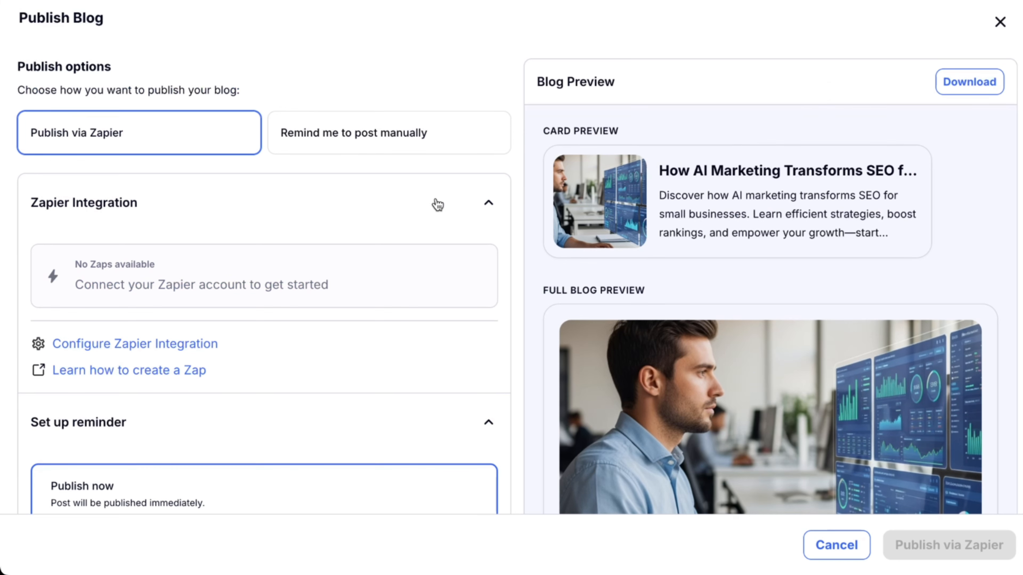
Choose to be reminded to post manually and set the reminder to publish now.
{"action": "left_click", "coordinate": [411, 152]}
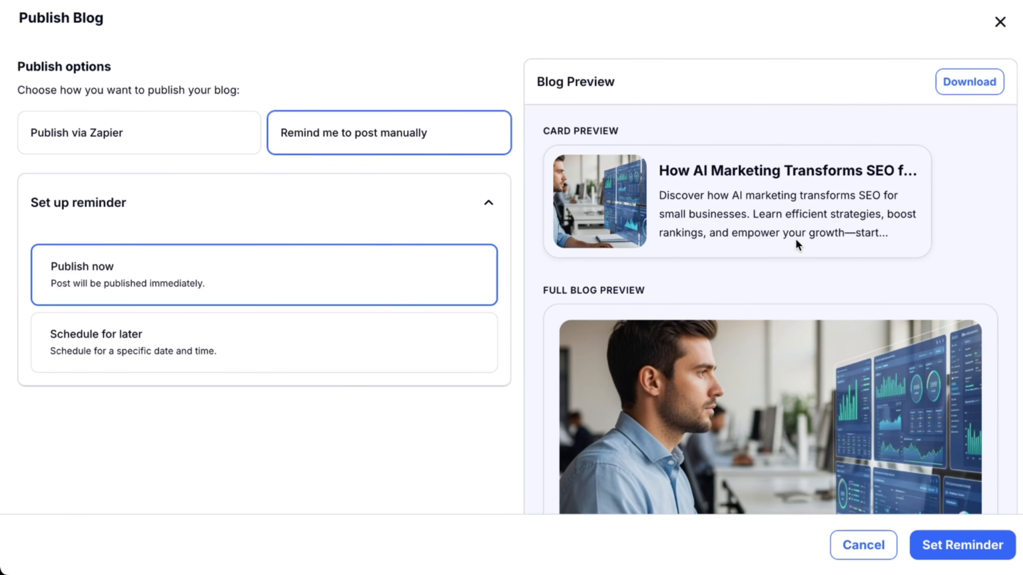
{"action": "left_click", "coordinate": [998, 543]}
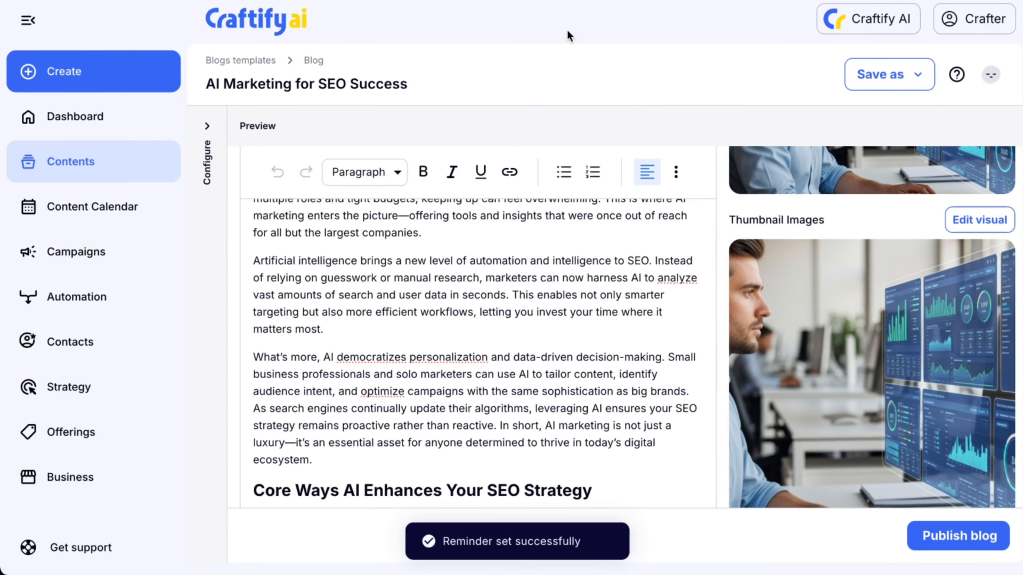